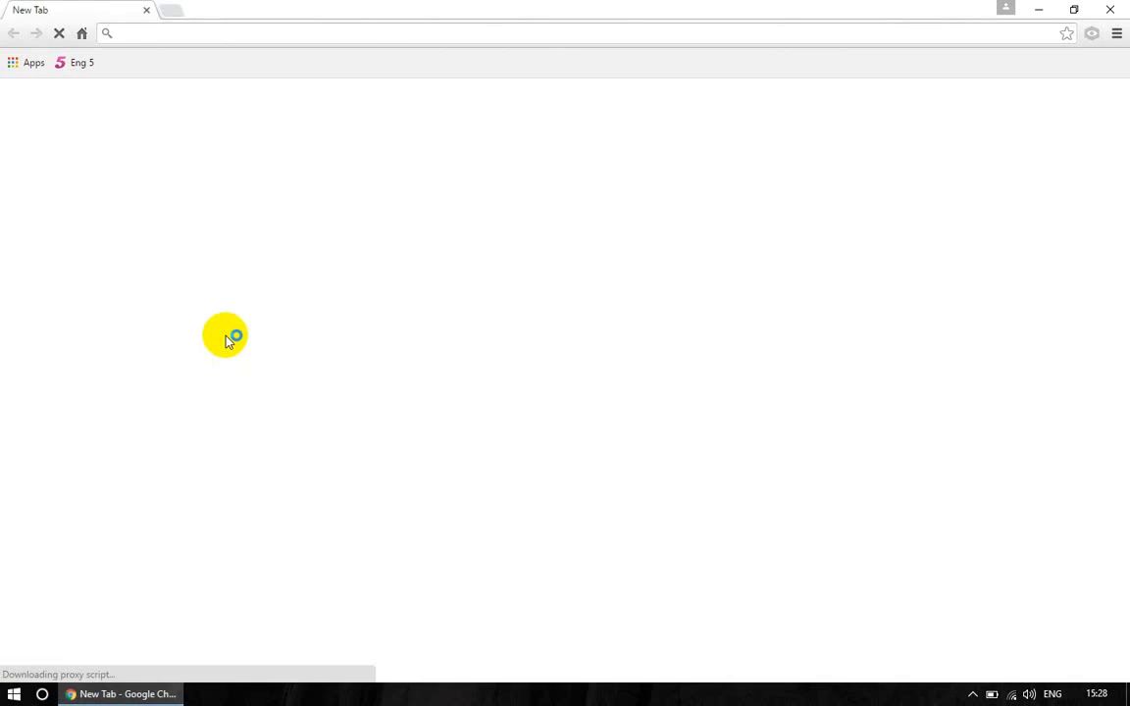
Download the BMW-Explorer V 16.03.02 archive from auto-explorer.com's downloads page, then minimize Chrome
type("auto-explorer.com")
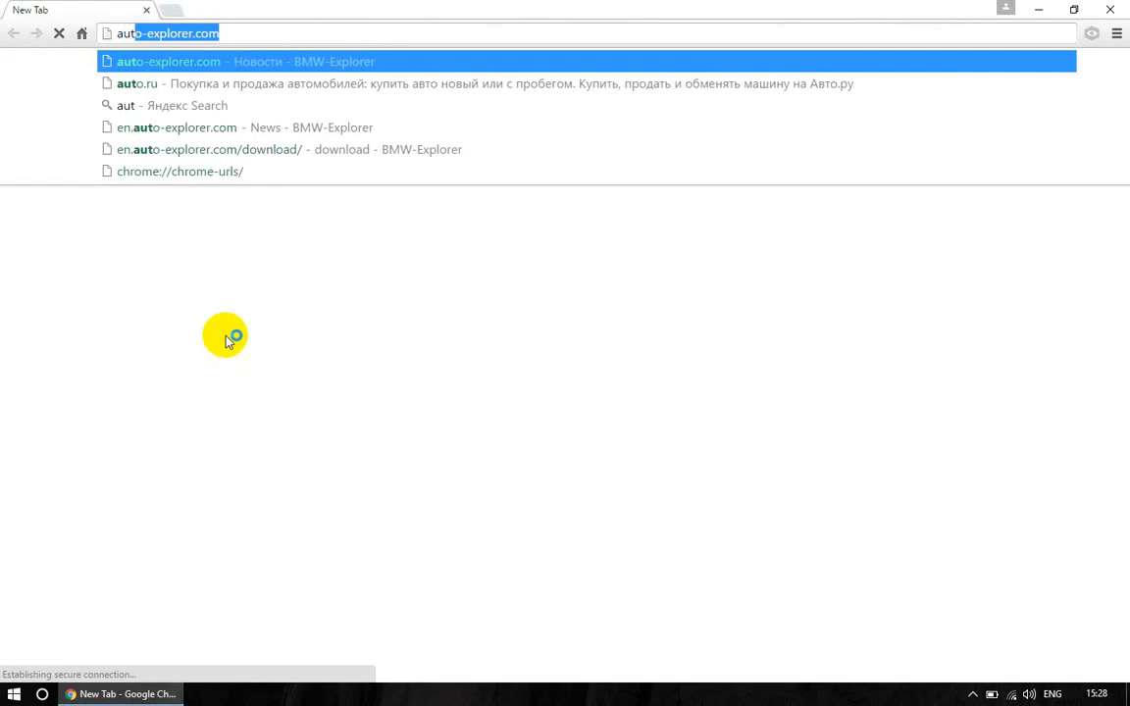
key("Return")
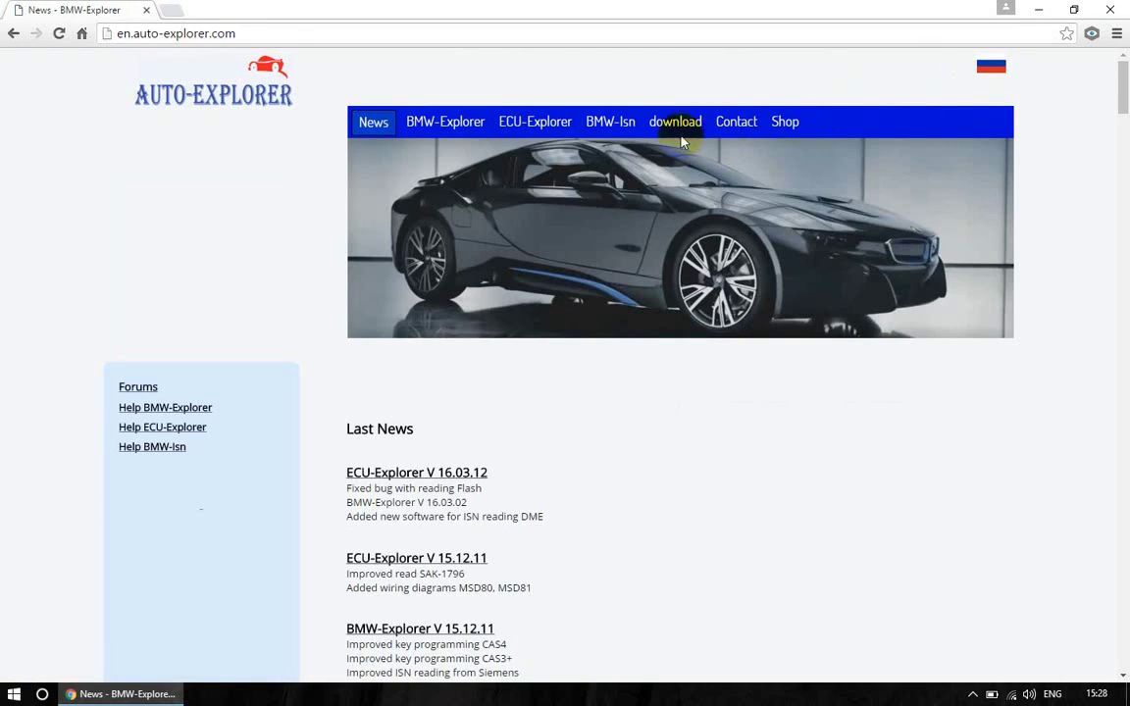
left_click(678, 127)
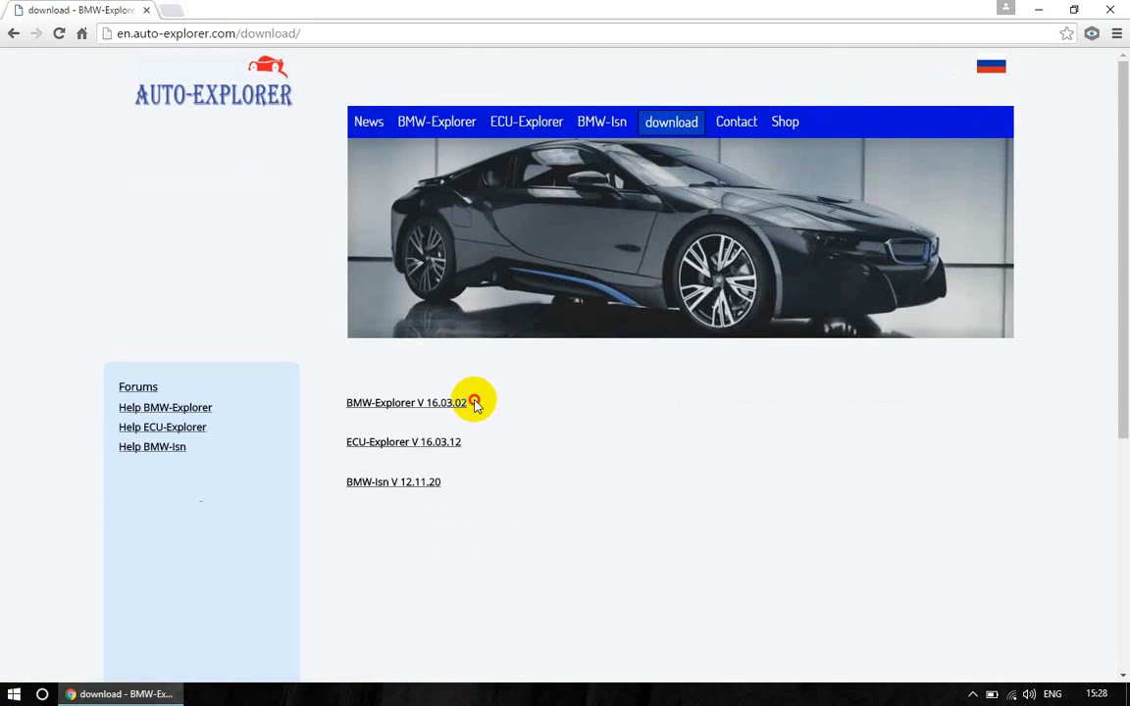
left_click_drag(475, 404, 337, 397)
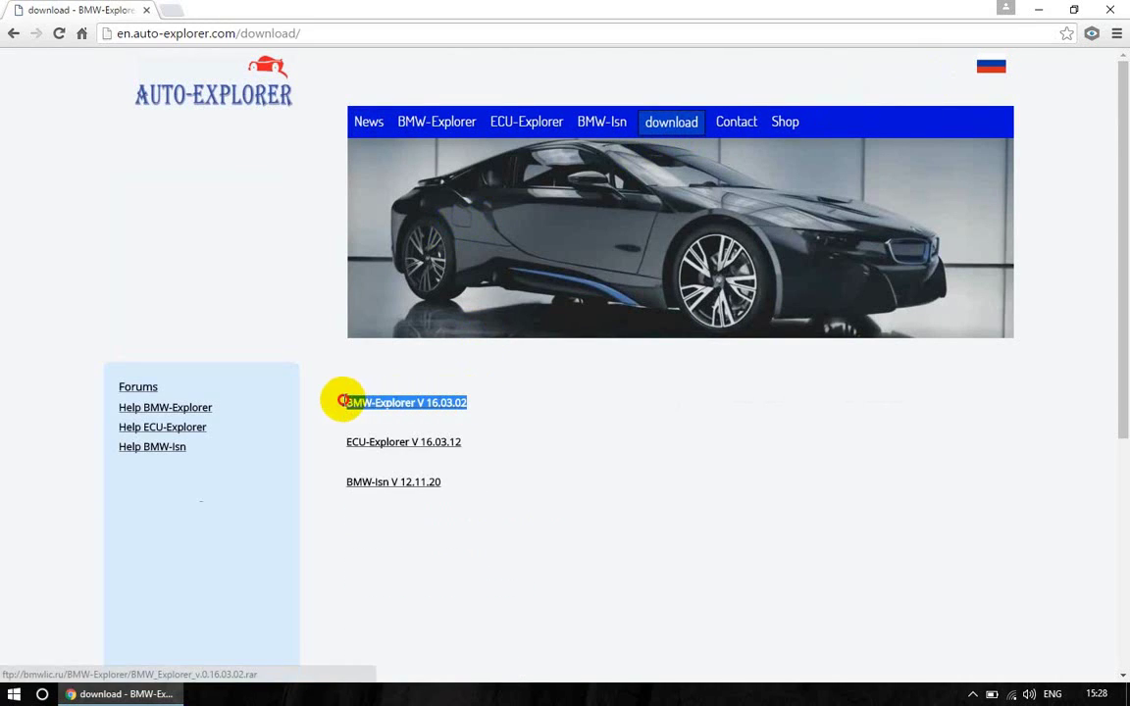
left_click(506, 416)
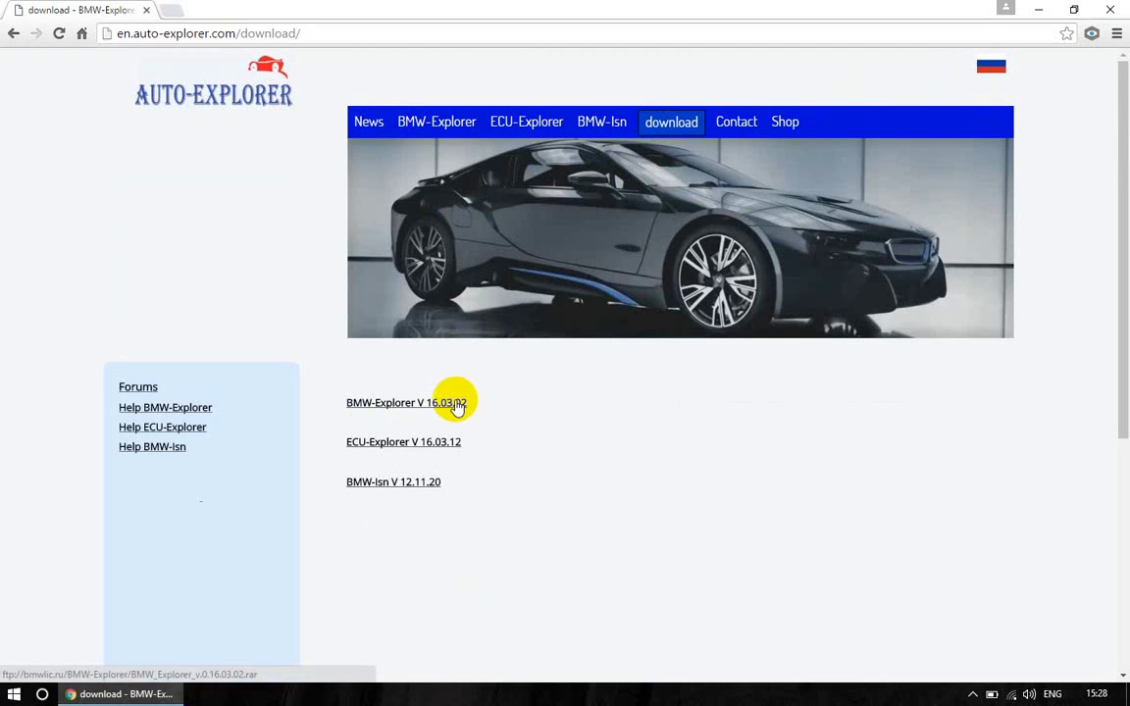
left_click(455, 404)
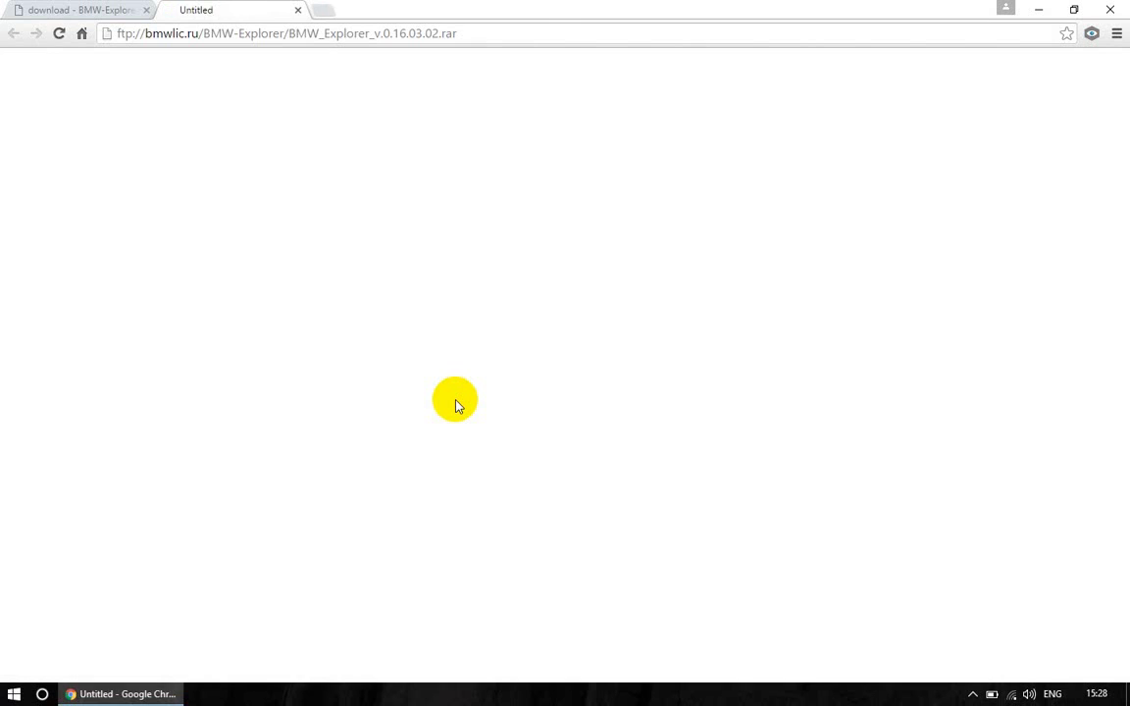
left_click(454, 357)
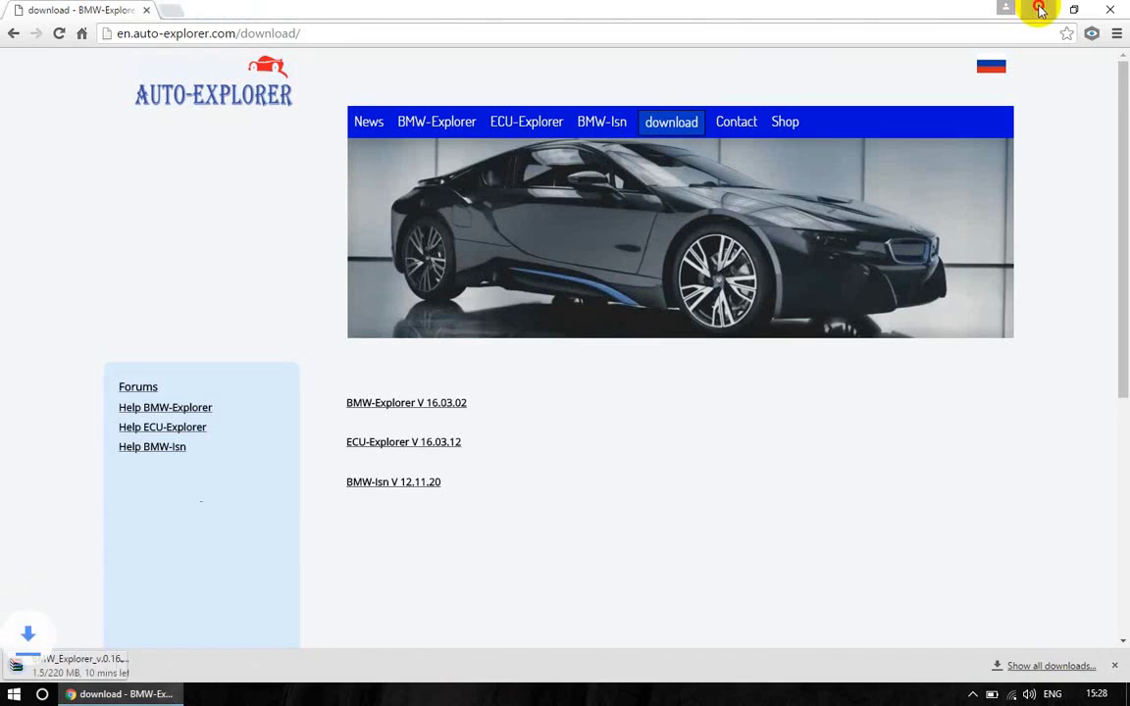
left_click(1039, 9)
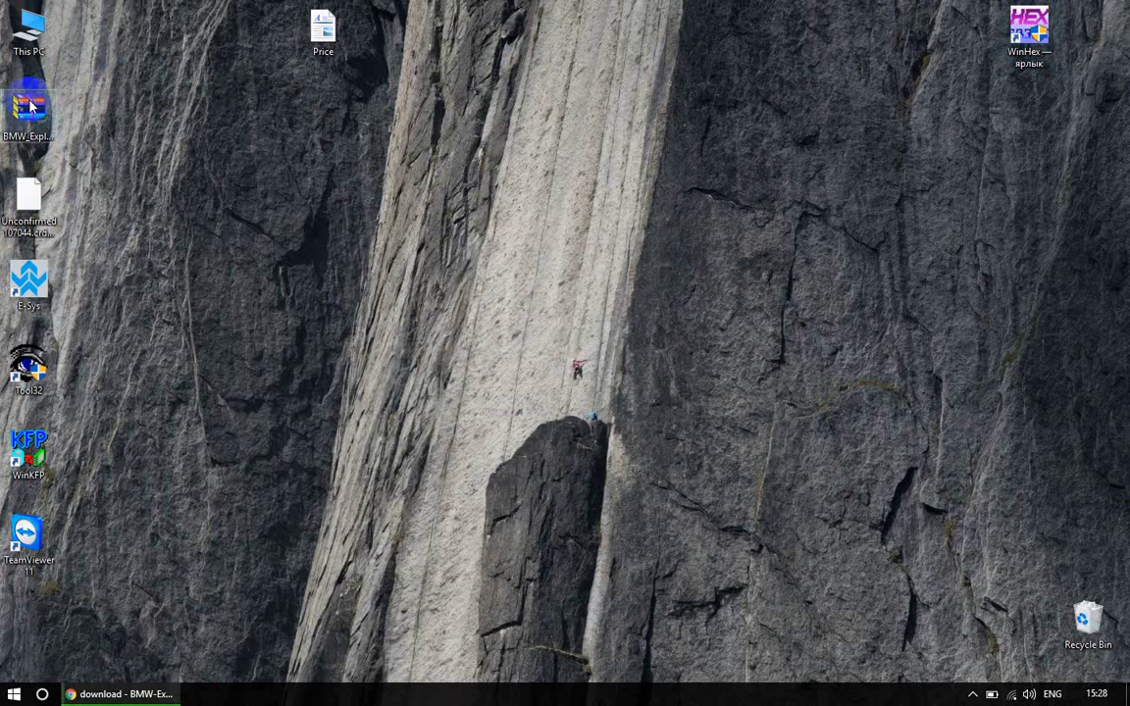
Extract the archive to BMW_Explorer_v.0.16.05.18 and open that folder
right_click(26, 144)
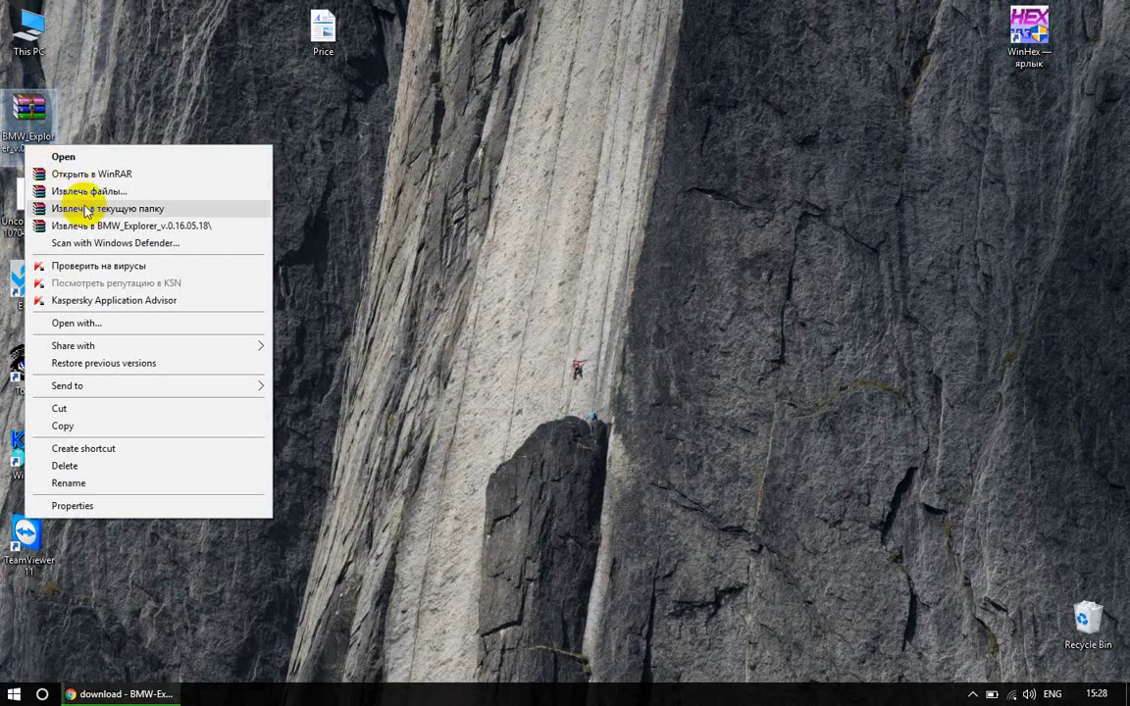
left_click(96, 225)
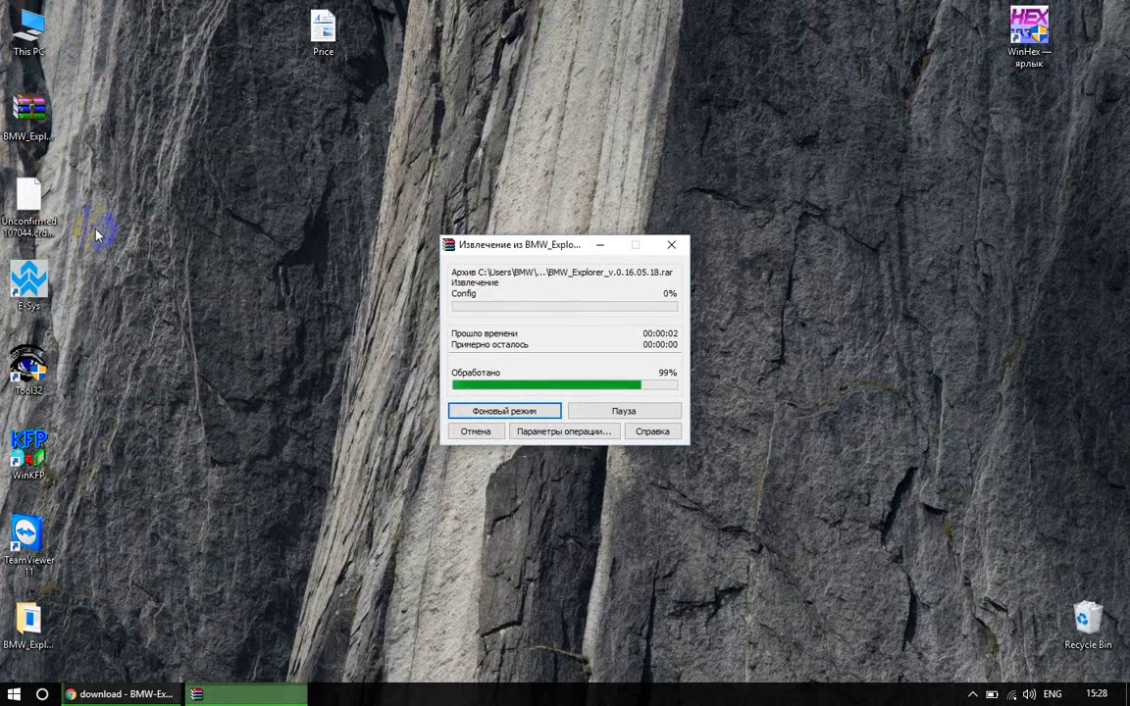
double_click(29, 628)
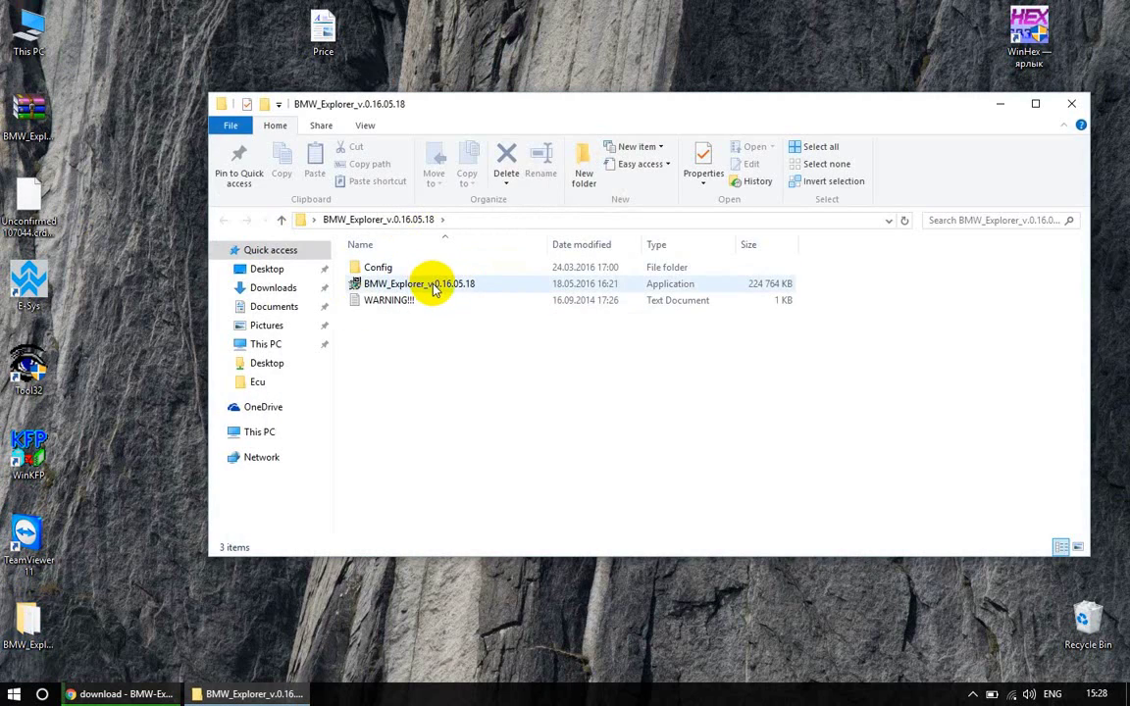
Run the BMW_Explorer_v.0.16.05.18 installer as administrator
left_click(436, 285)
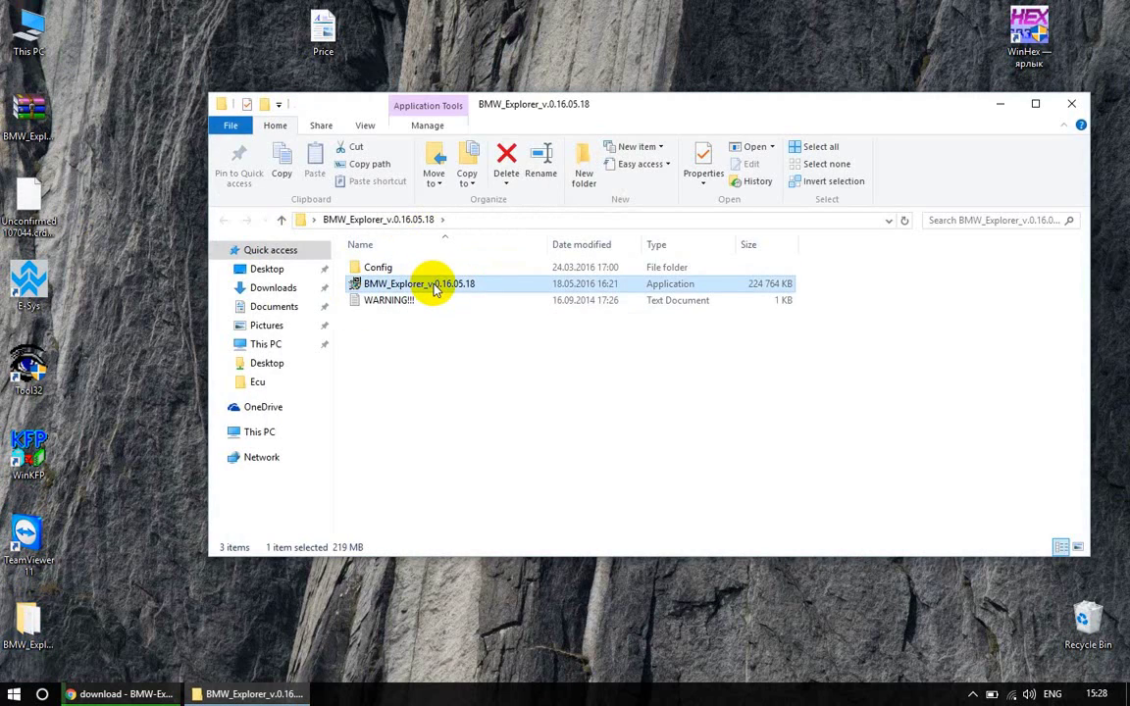
left_click(436, 286)
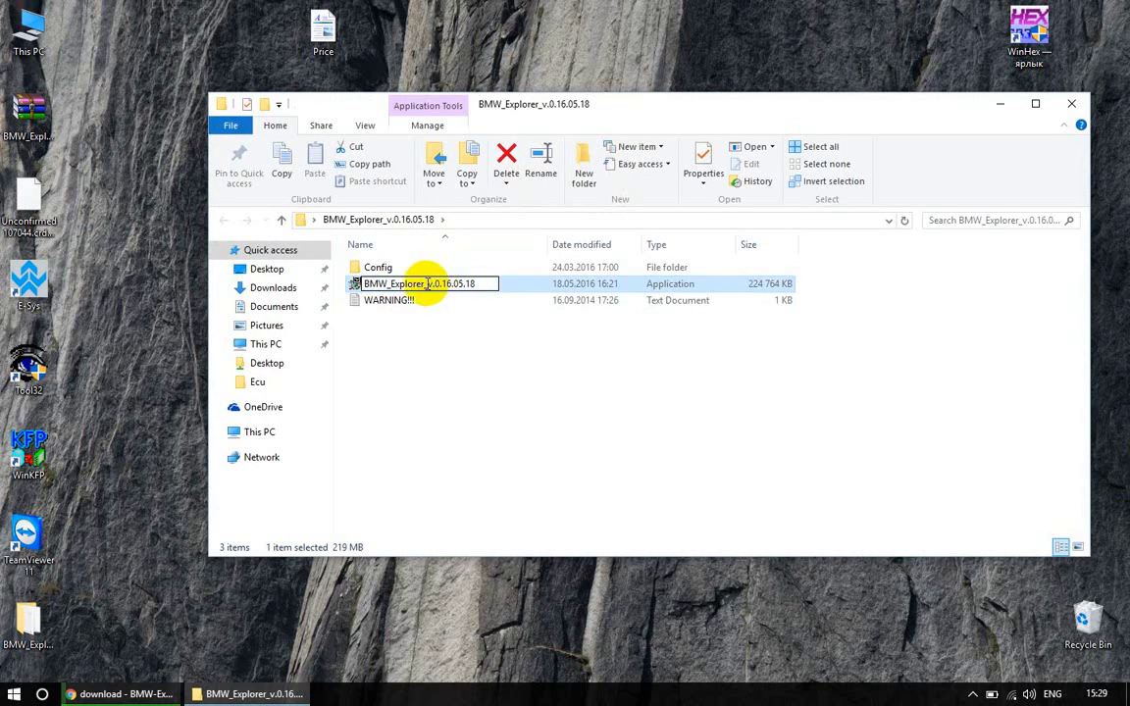
right_click(361, 283)
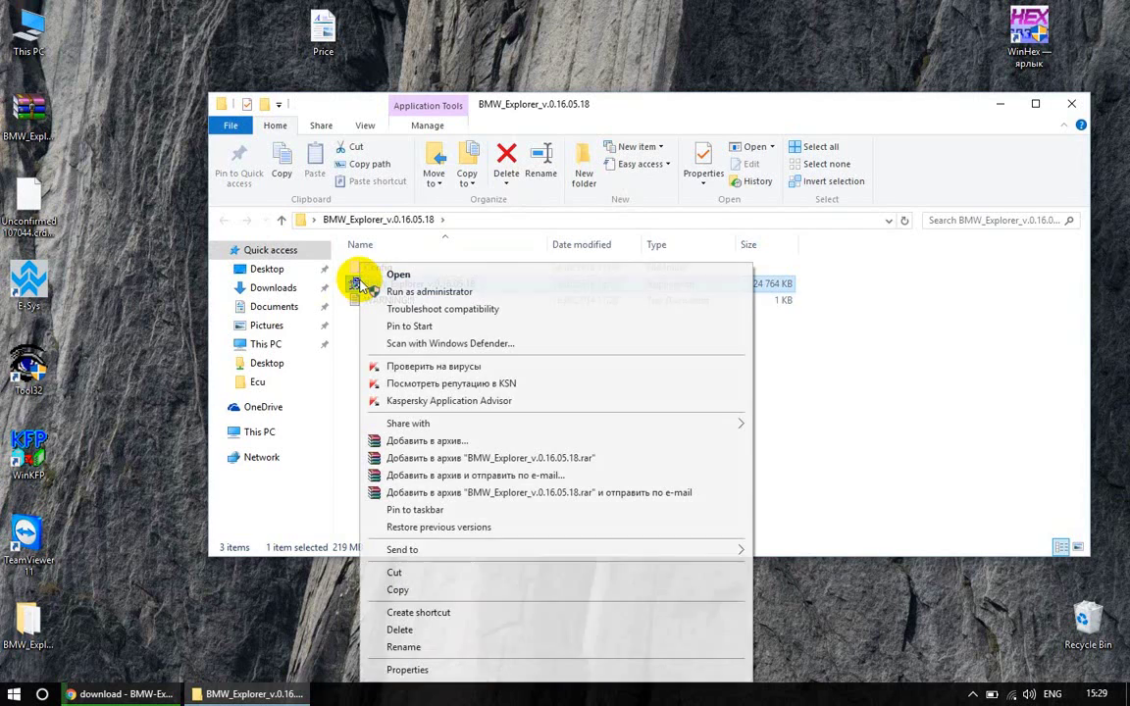
left_click(380, 293)
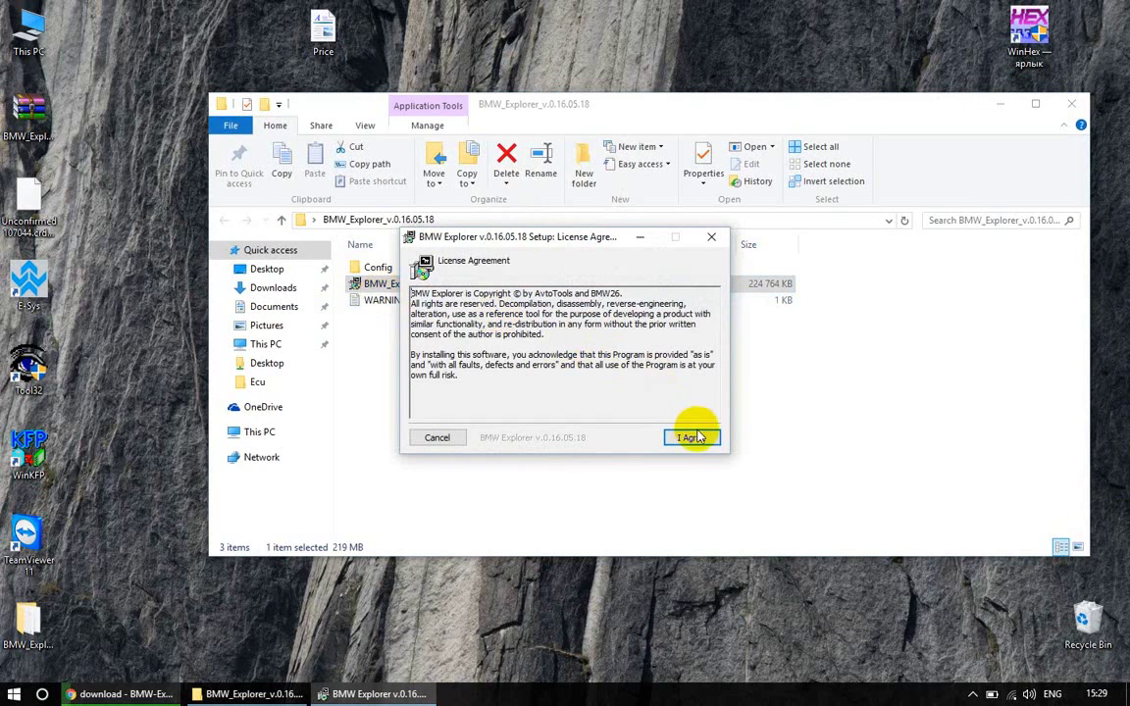
Accept the licence, install into C:\Program Files (x86)\BMW_Explorer, and close the finished installer
left_click(696, 439)
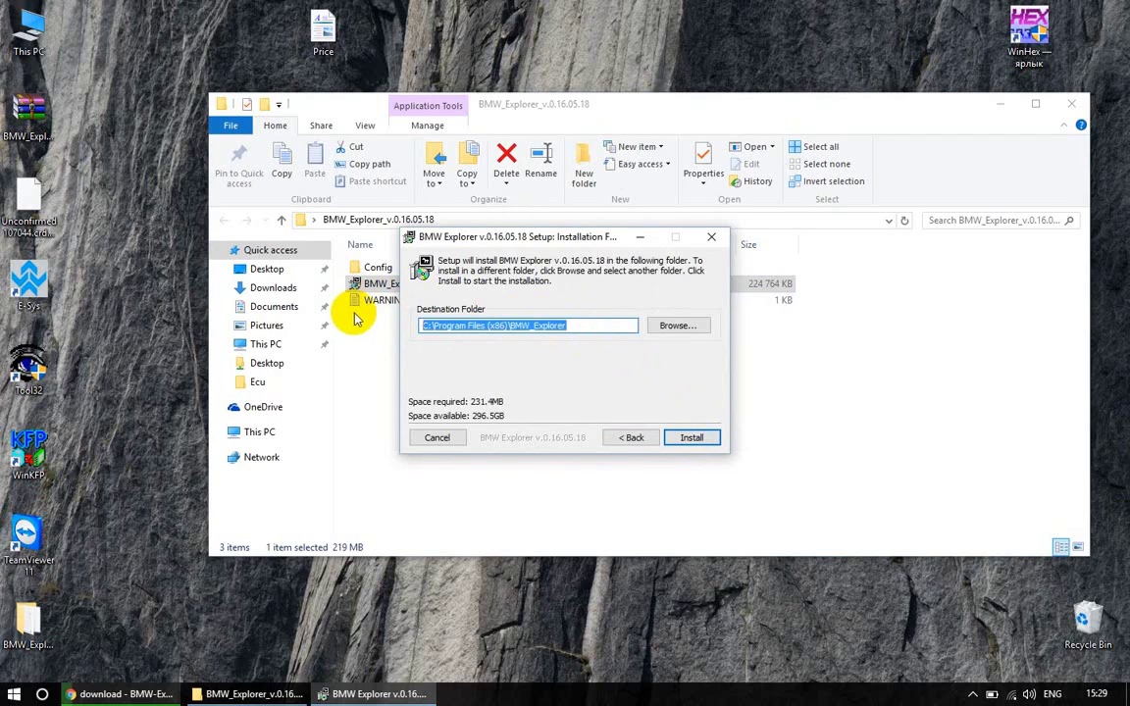
left_click(703, 443)
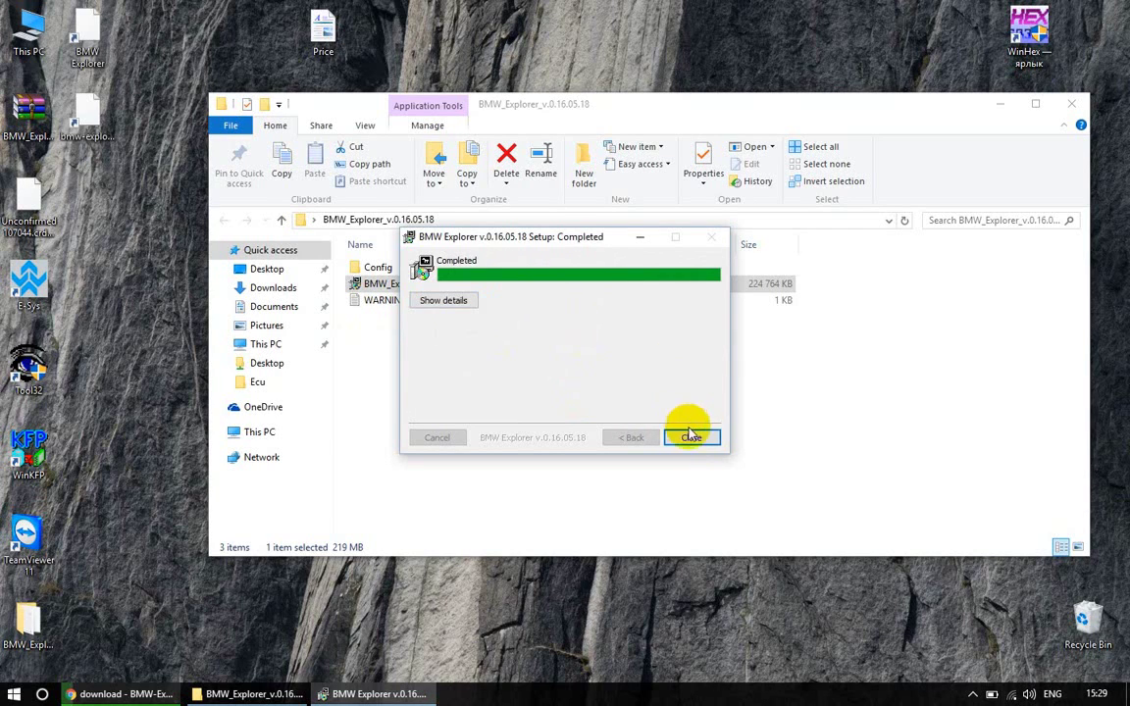
left_click(692, 437)
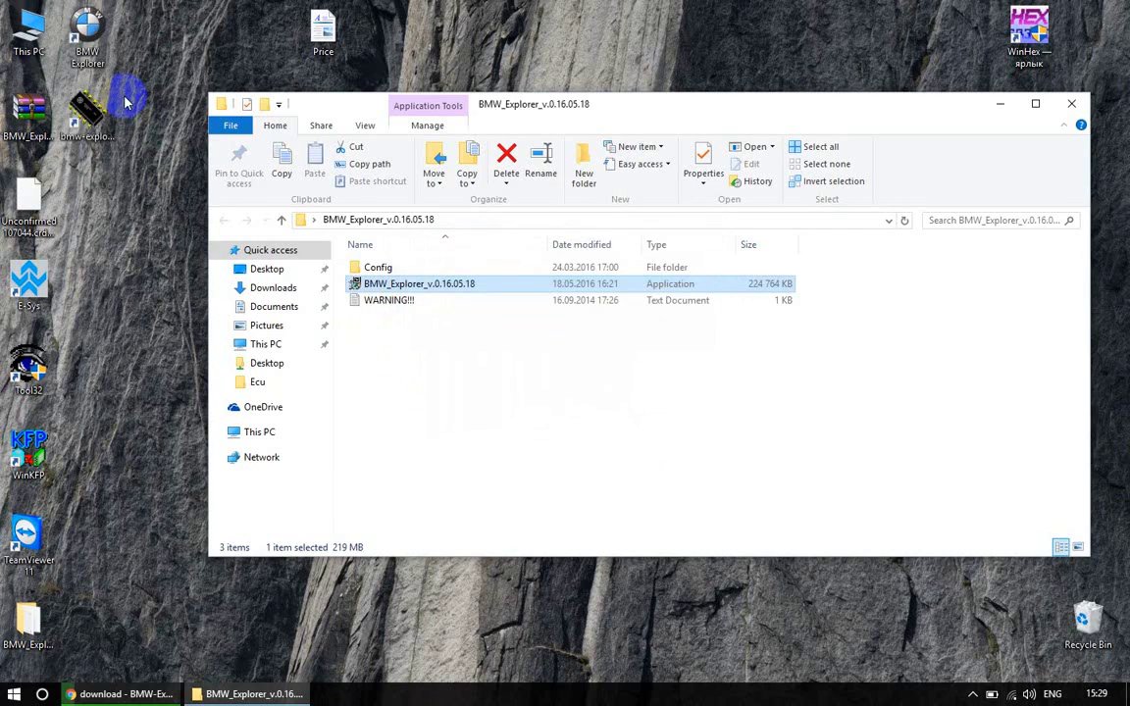
Set BMW_Explorer.exe to run as administrator for all users, then close both folder windows
right_click(89, 36)
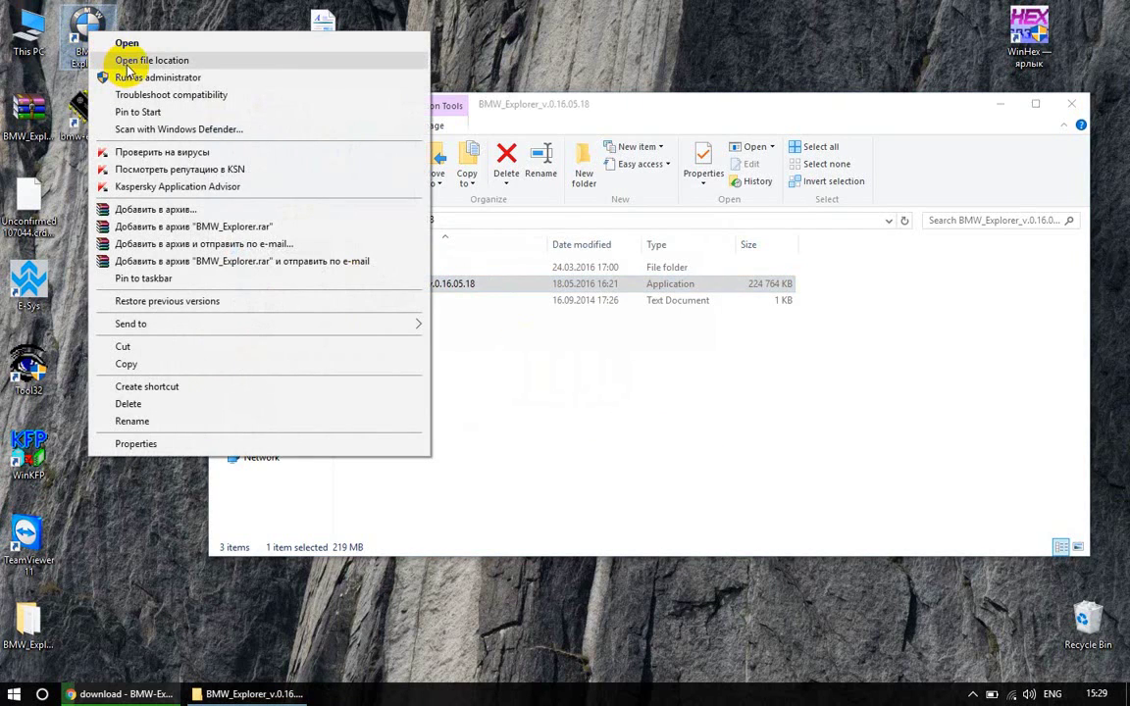
left_click(127, 63)
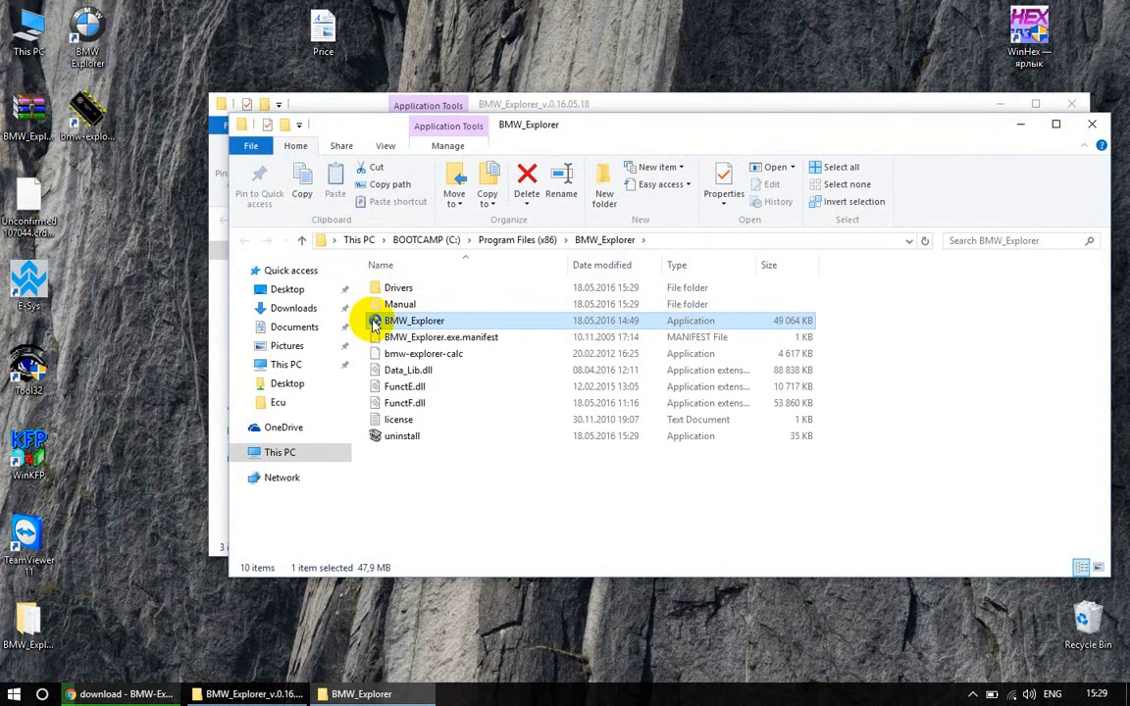
right_click(373, 324)
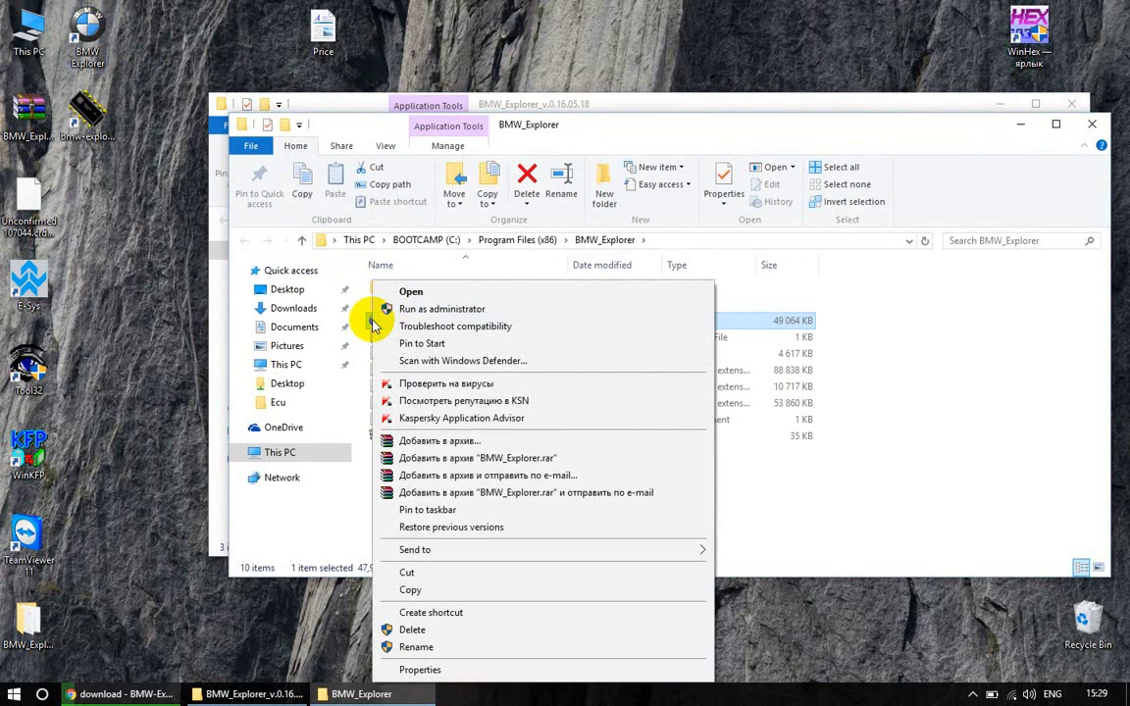
left_click(422, 669)
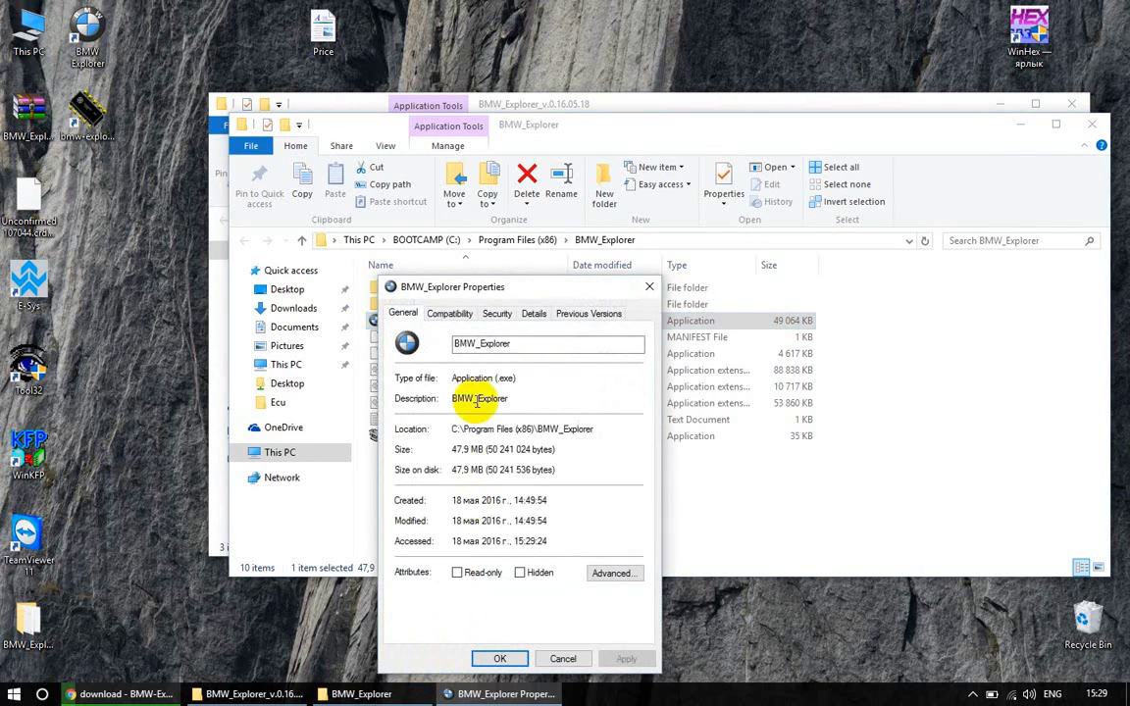
left_click(453, 314)
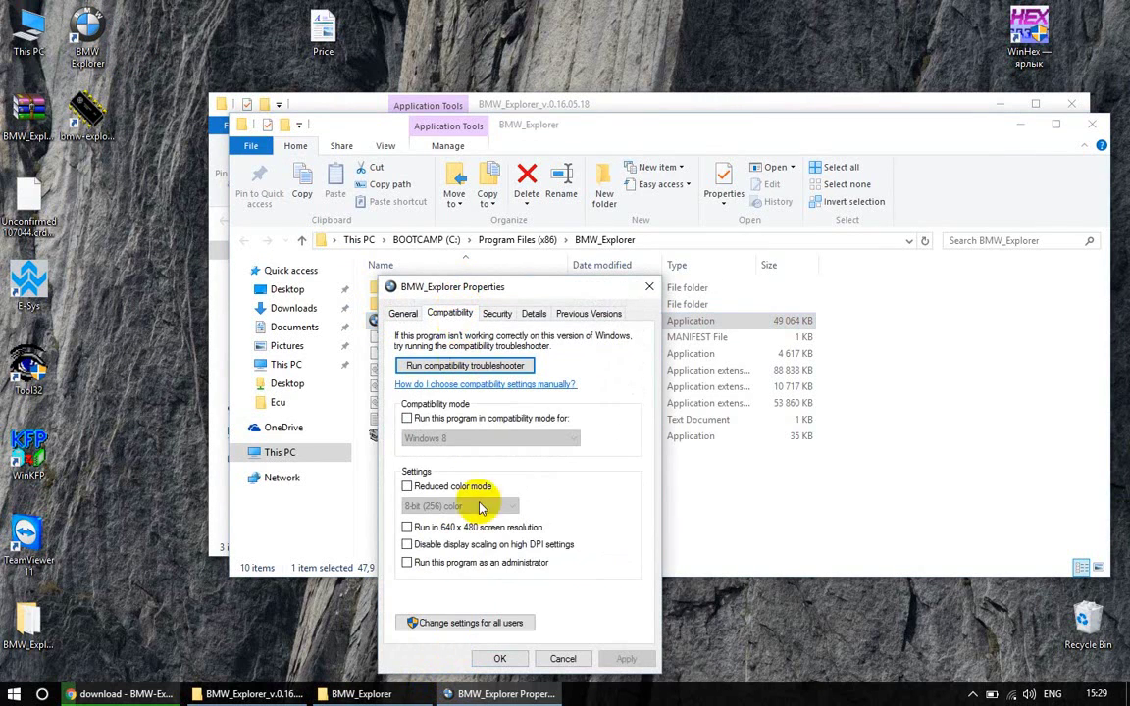
left_click(432, 624)
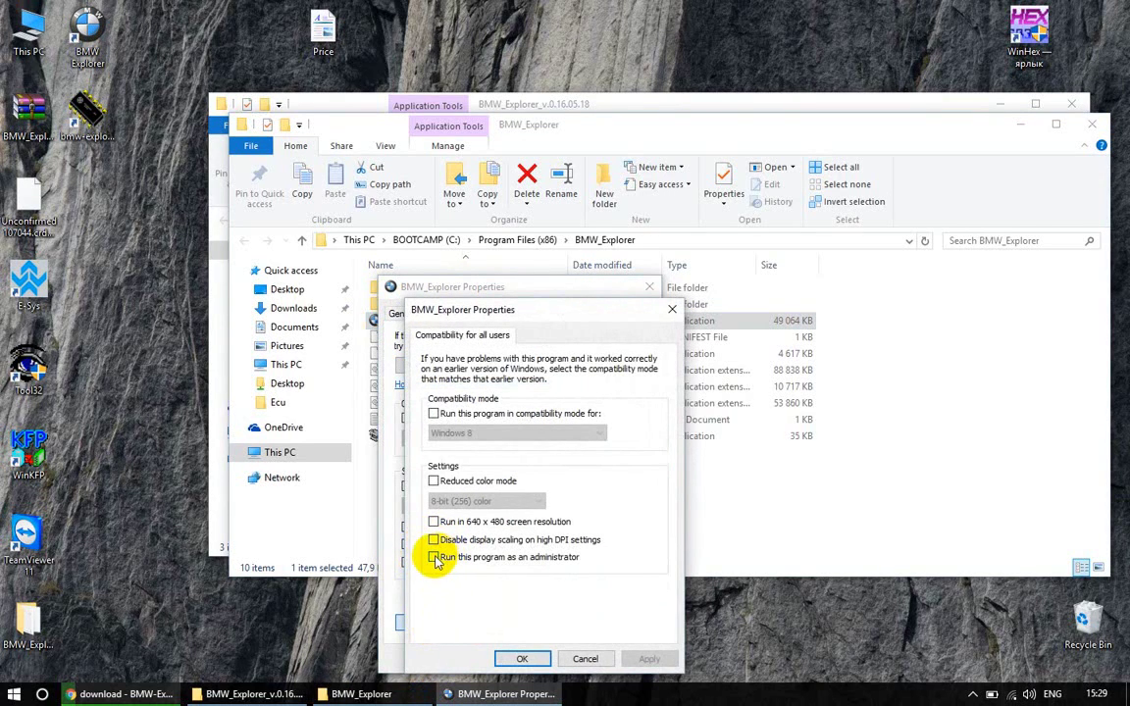
left_click(434, 557)
left_click(522, 659)
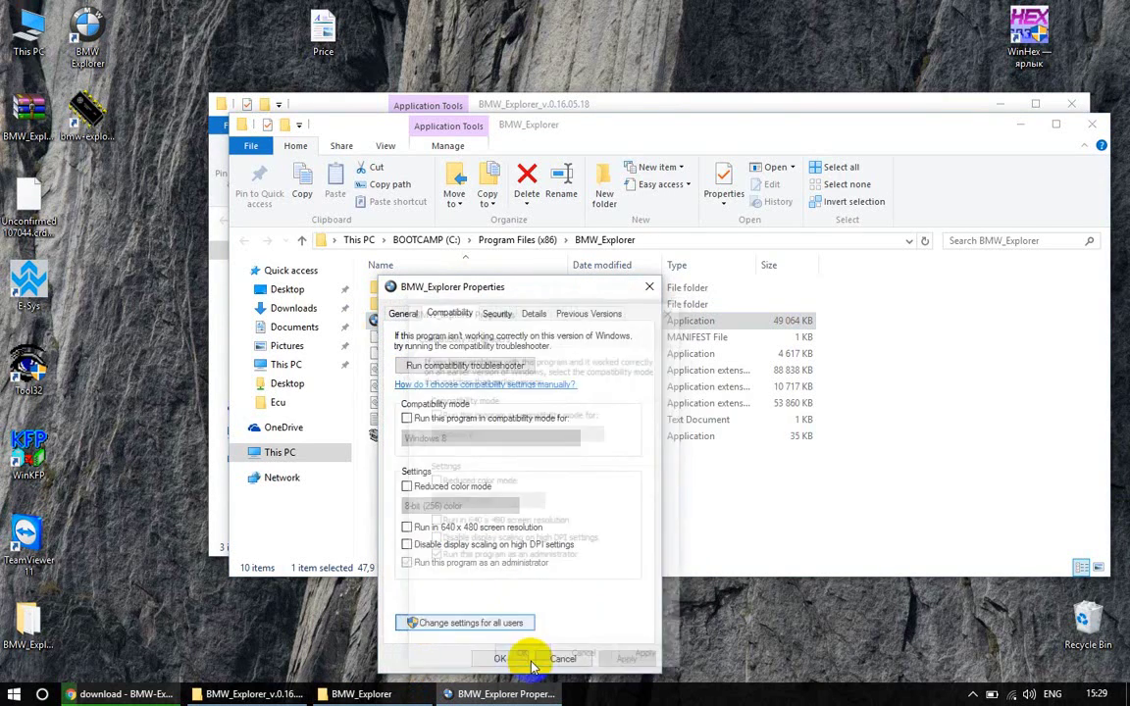
left_click(502, 659)
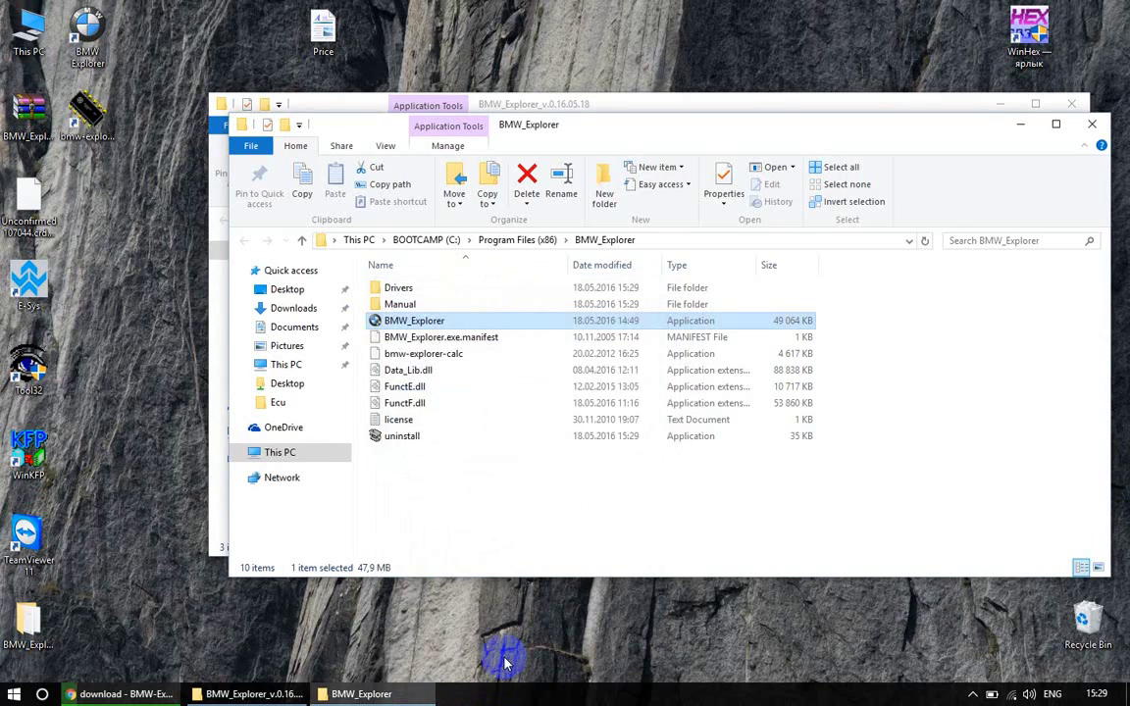
left_click(1091, 123)
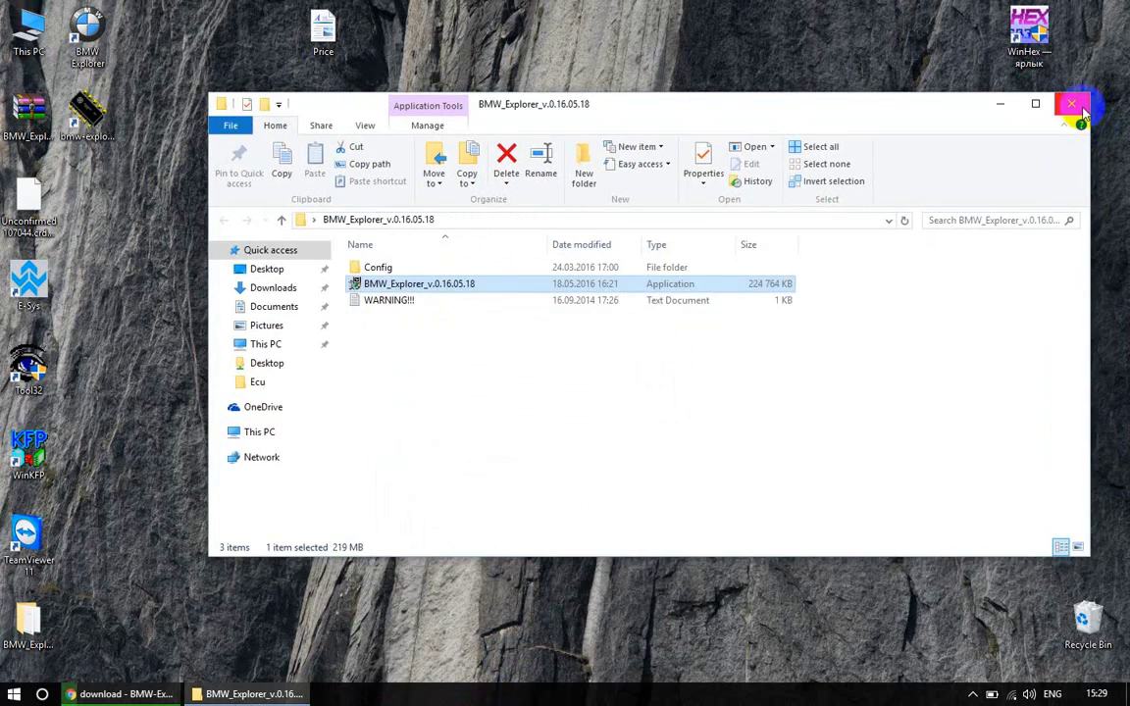
left_click(1076, 106)
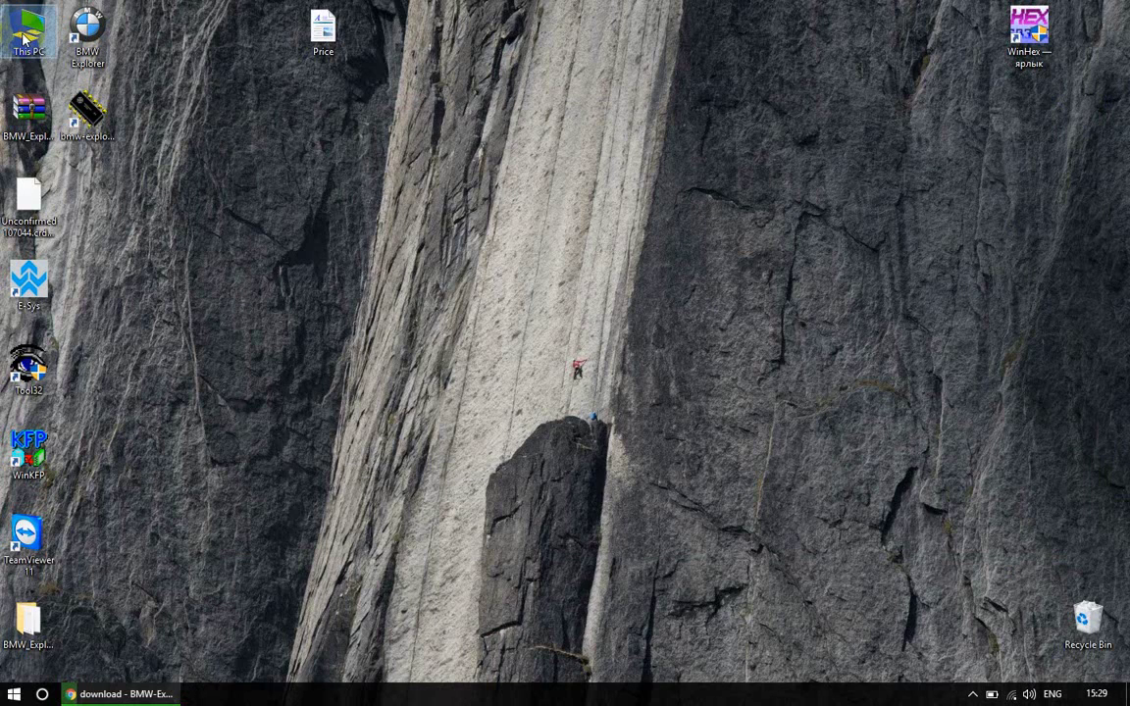
Open Computer Management from This PC and show Device Manager with Elite4 2.x under Other devices
right_click(24, 37)
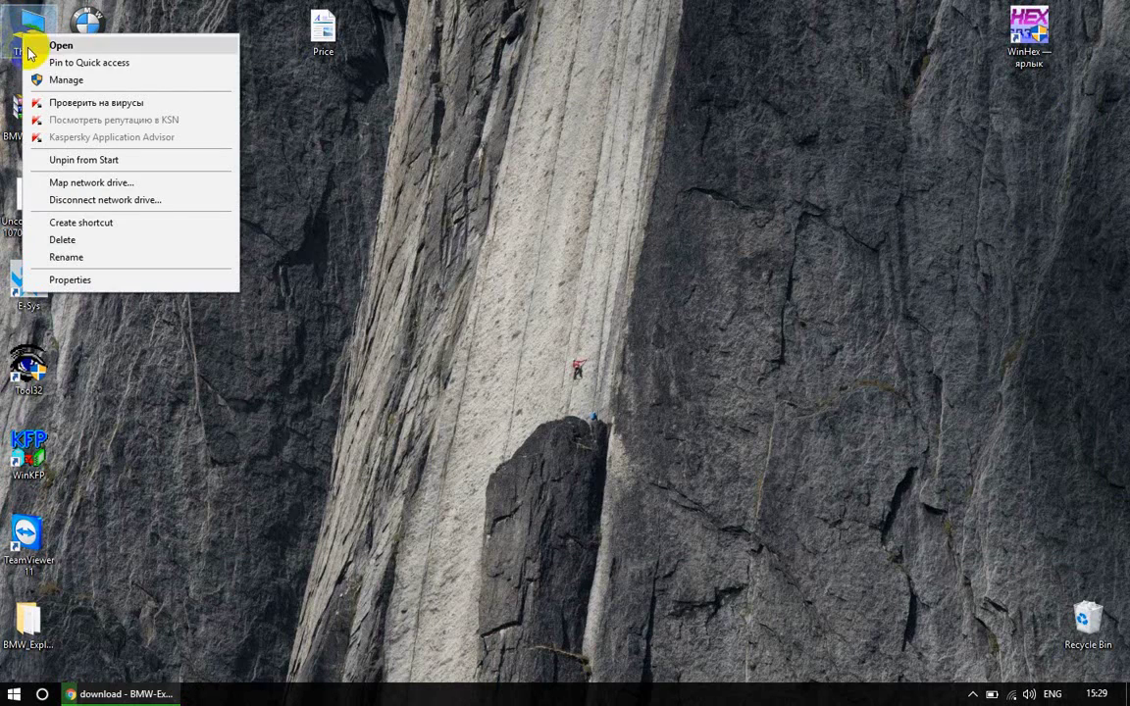
left_click(56, 79)
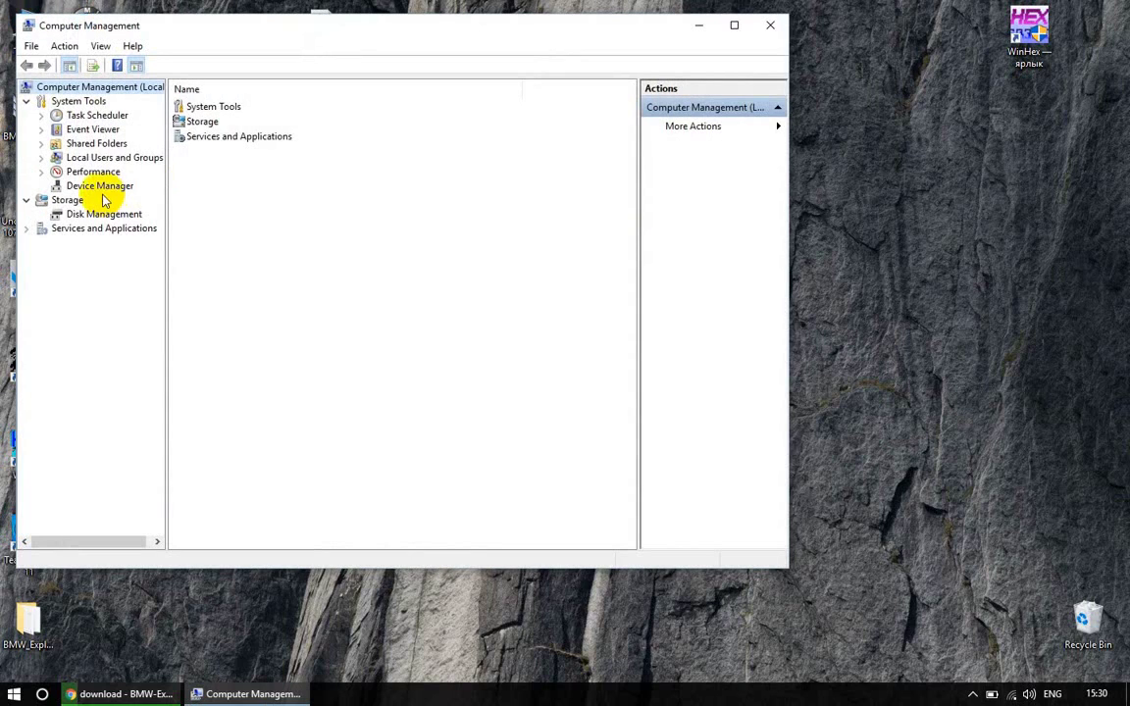
left_click(98, 186)
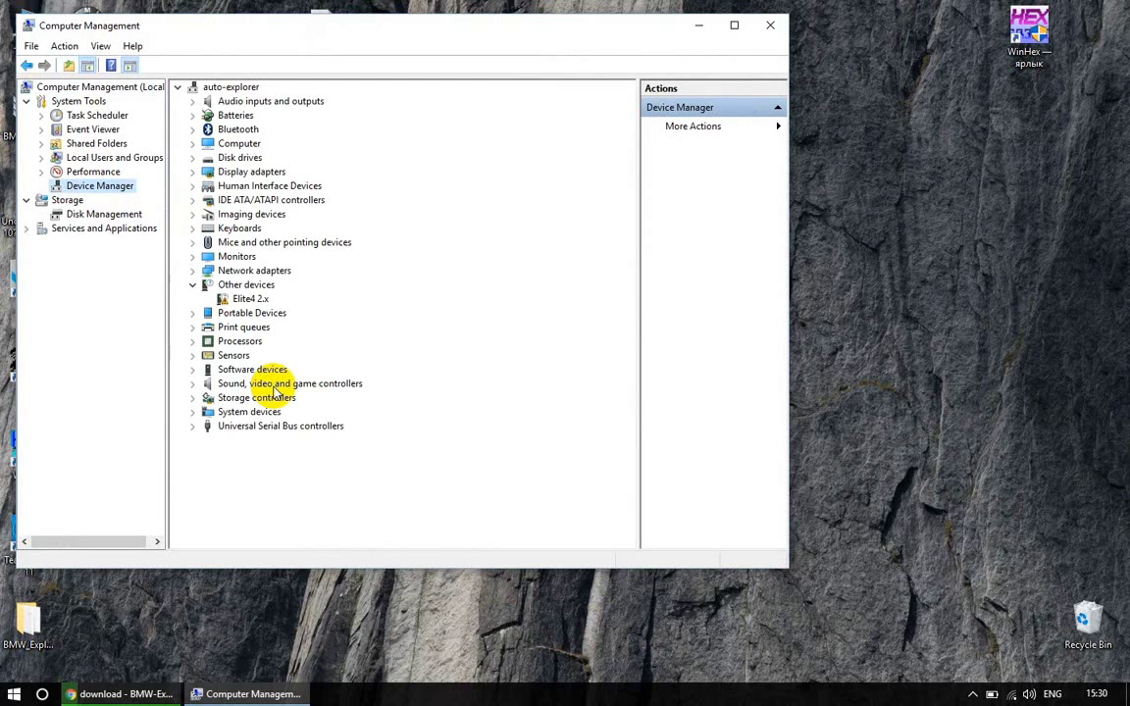
Start updating the Elite4 2.x driver by browsing this computer for driver software
double_click(247, 299)
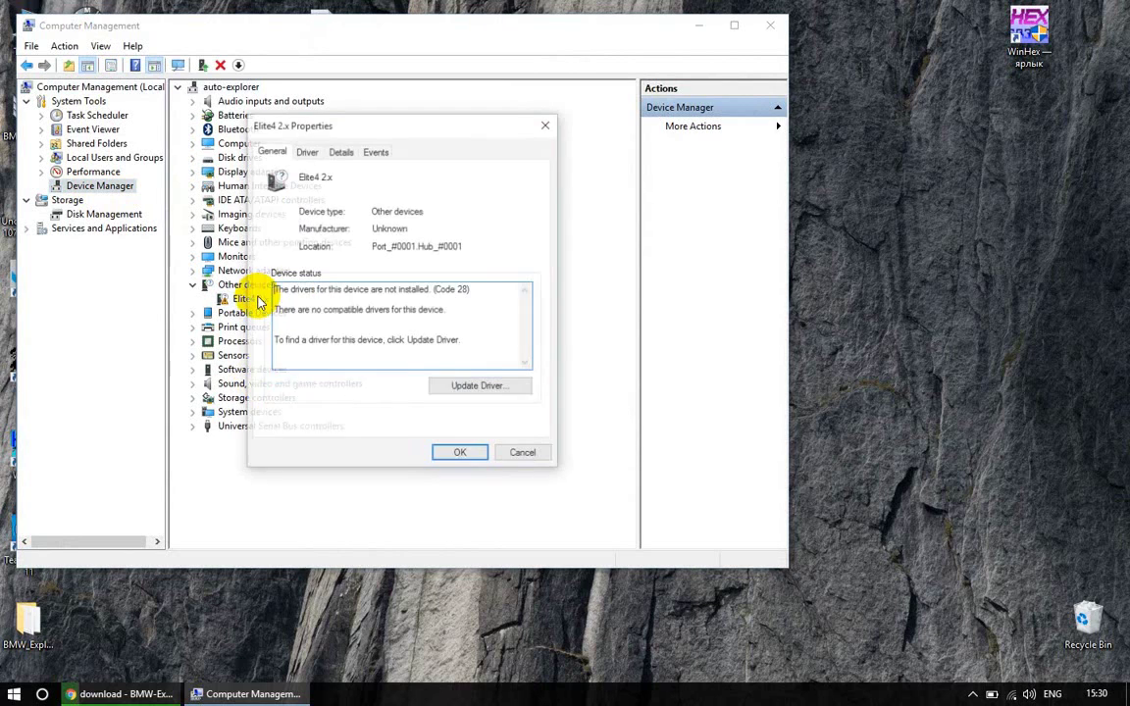
left_click(306, 152)
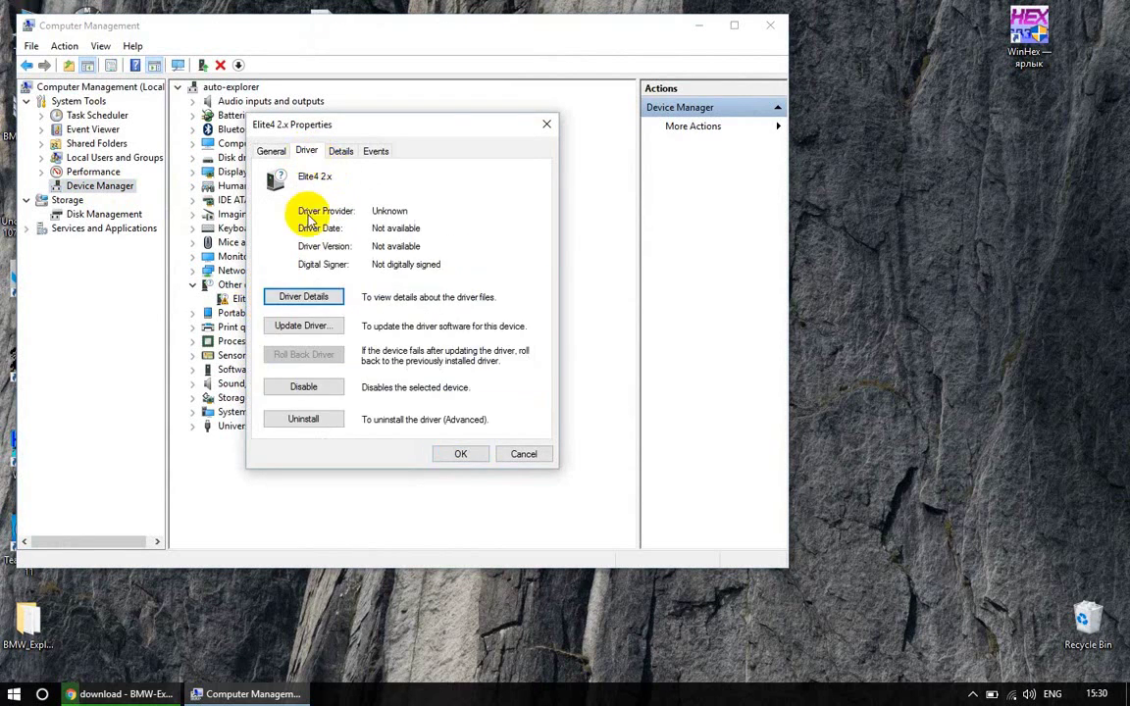
left_click(304, 327)
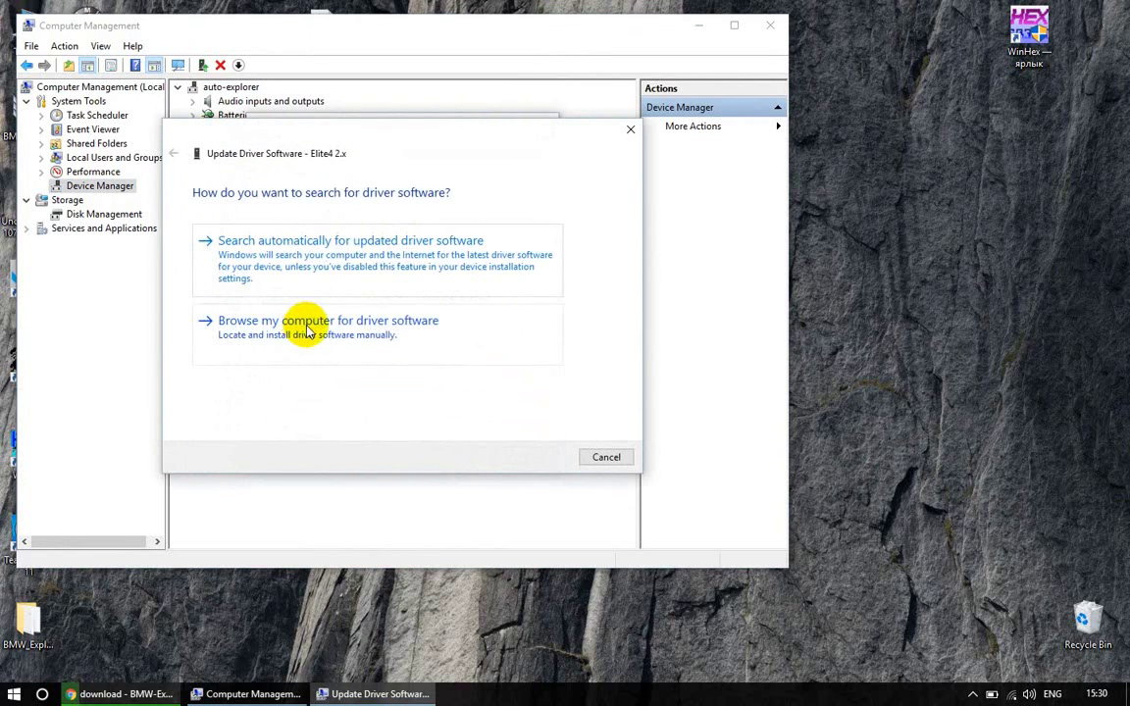
left_click(275, 319)
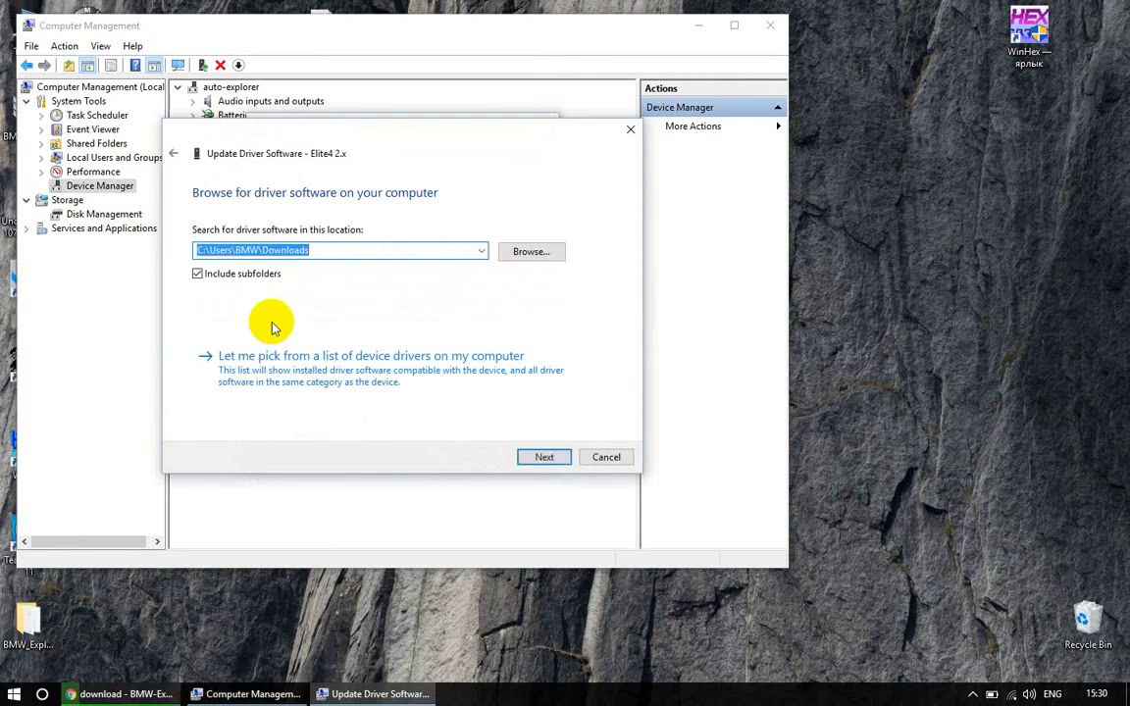
left_click(530, 251)
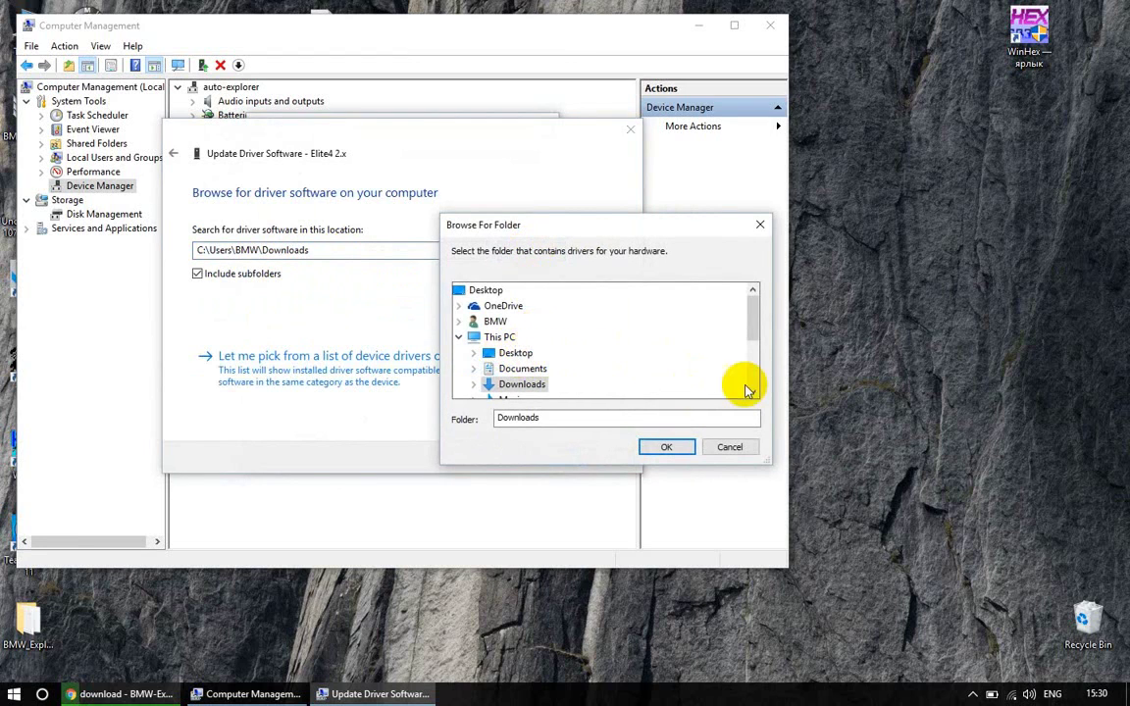
Choose C:\Program Files (x86)\BMW_Explorer\Drivers\SenseLock\x64\obj\vista as the driver folder
scroll(747, 383, "down", 2)
left_click(555, 351)
double_click(555, 351)
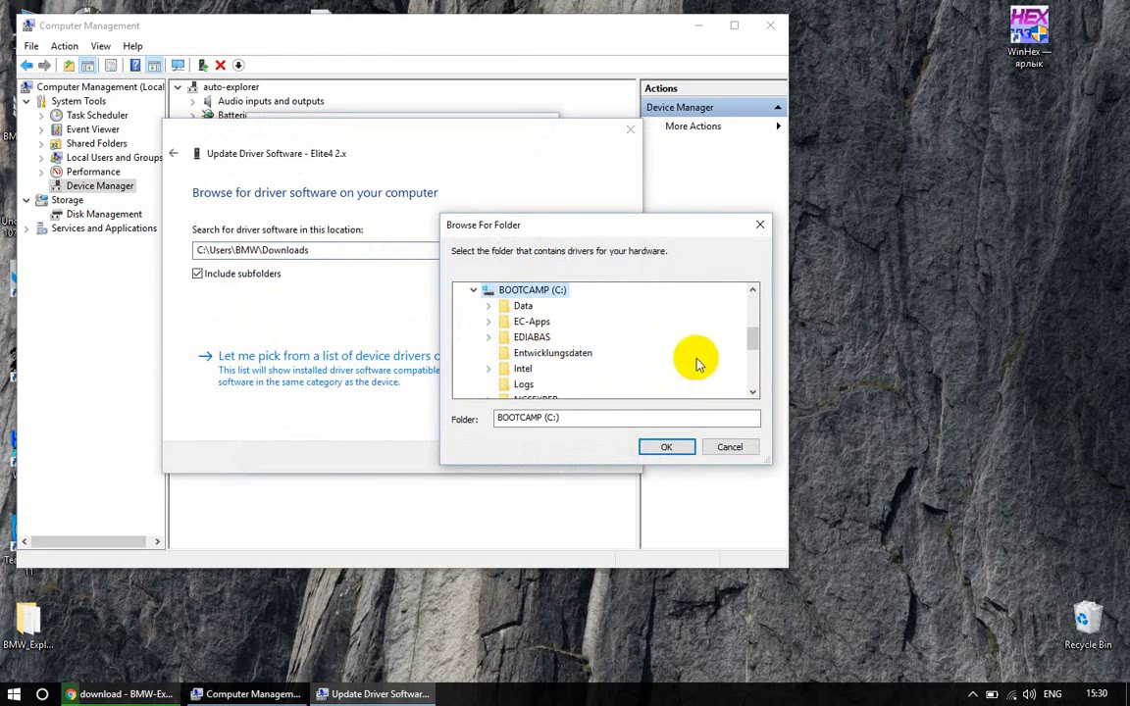
scroll(751, 375, "down", 2)
double_click(577, 369)
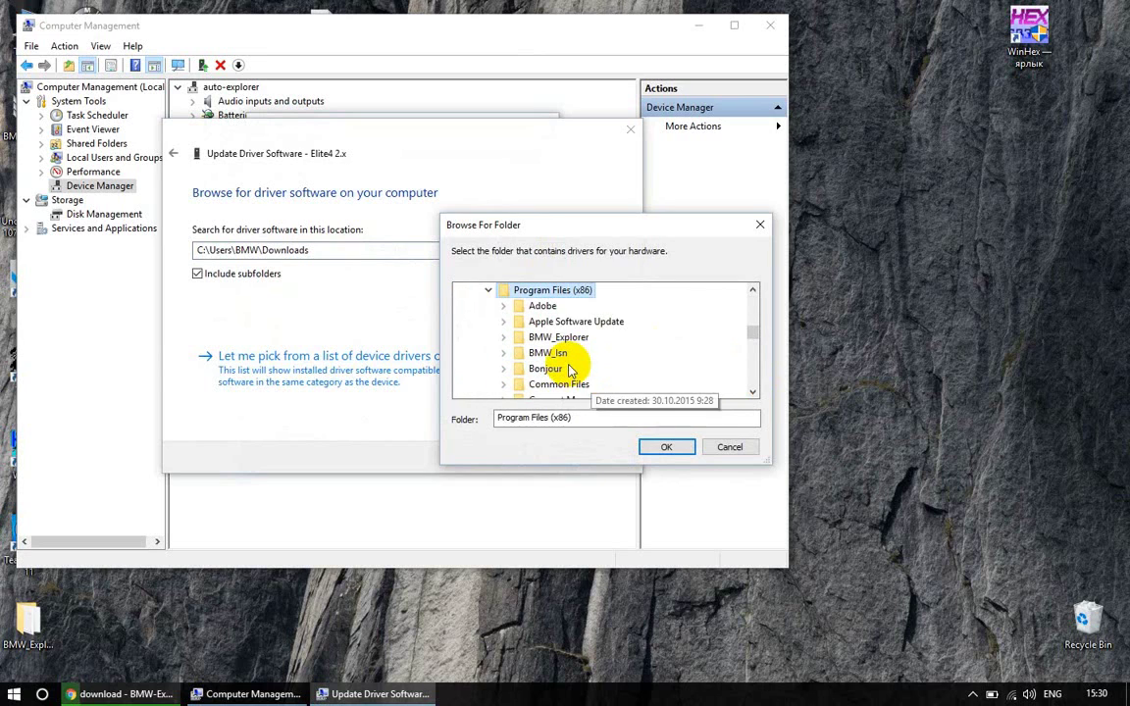
double_click(558, 339)
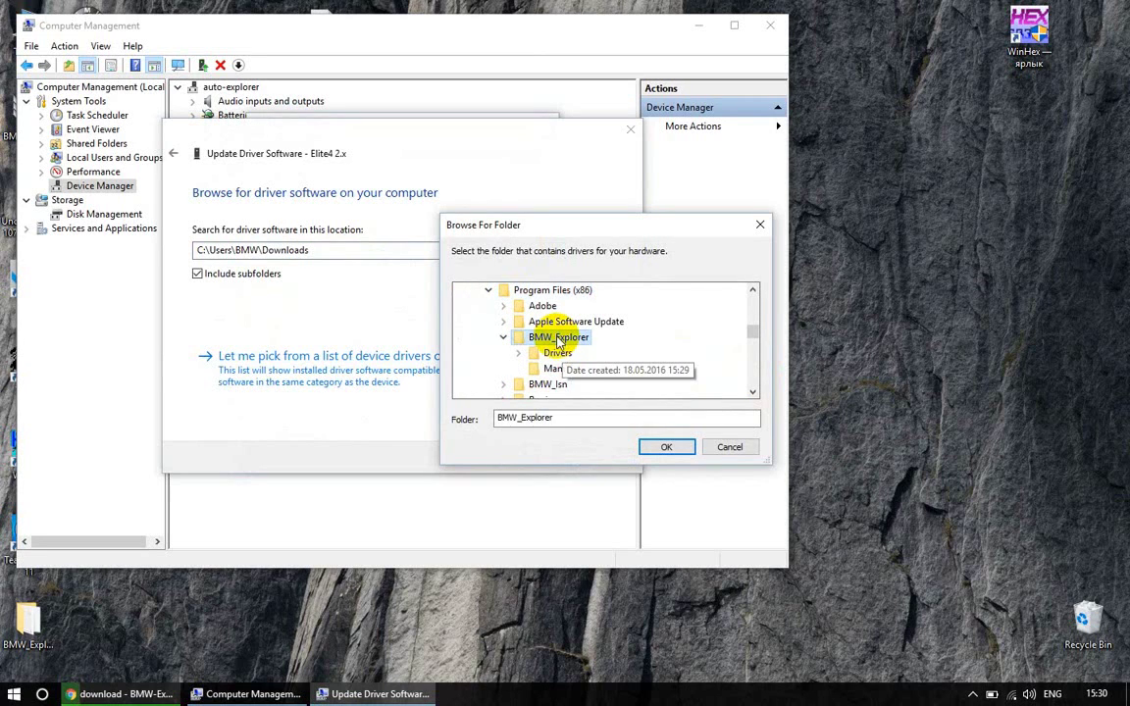
double_click(558, 353)
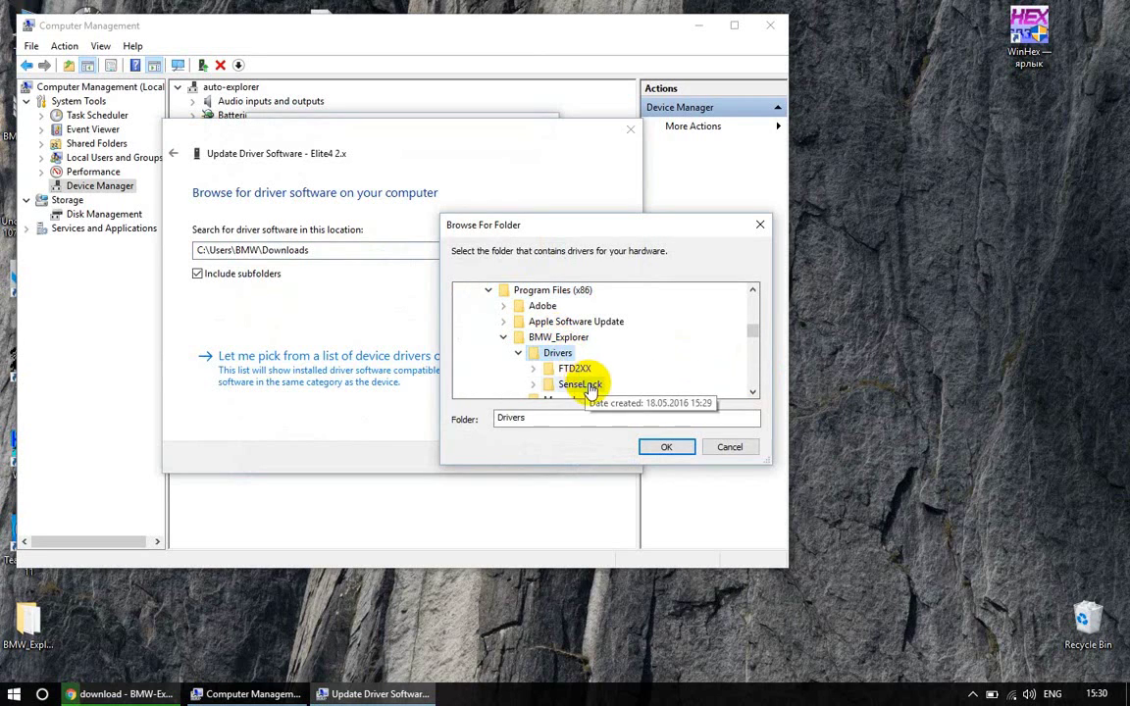
double_click(588, 385)
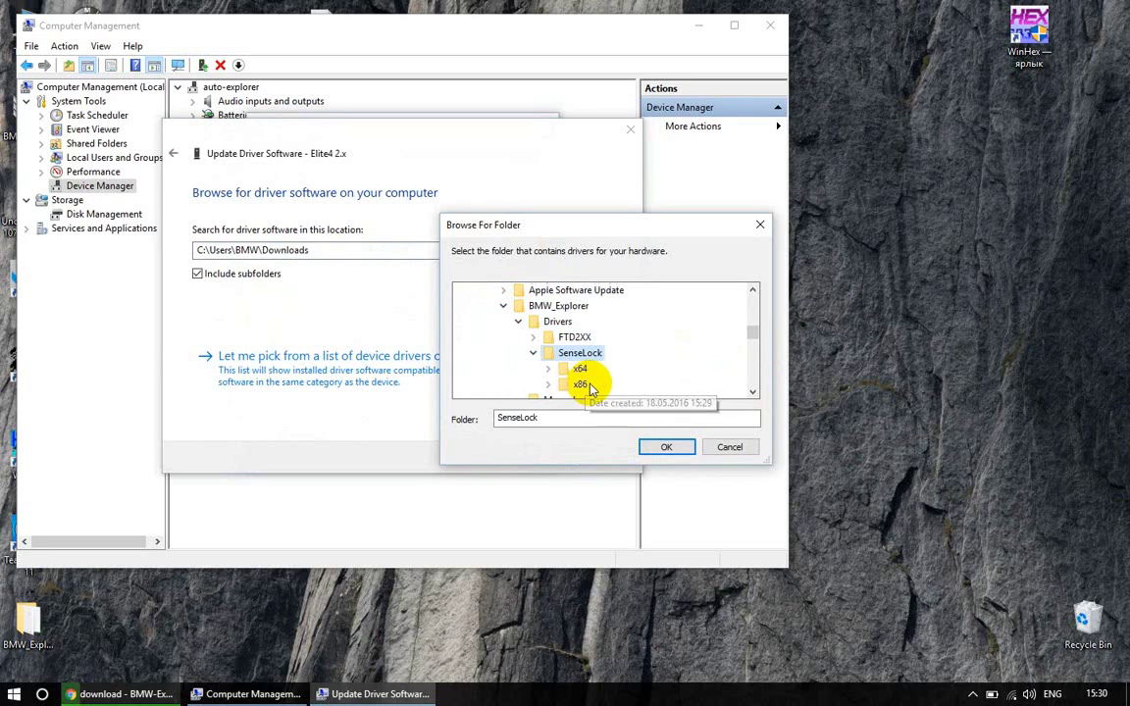
double_click(585, 381)
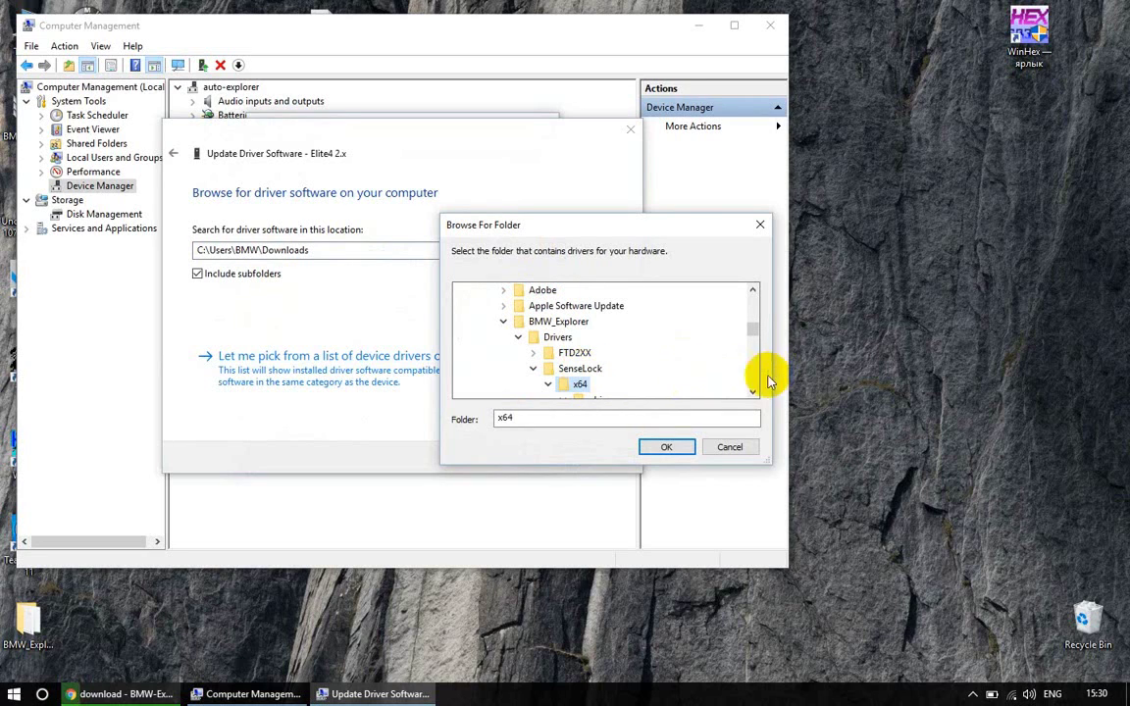
scroll(750, 390, "down", 1)
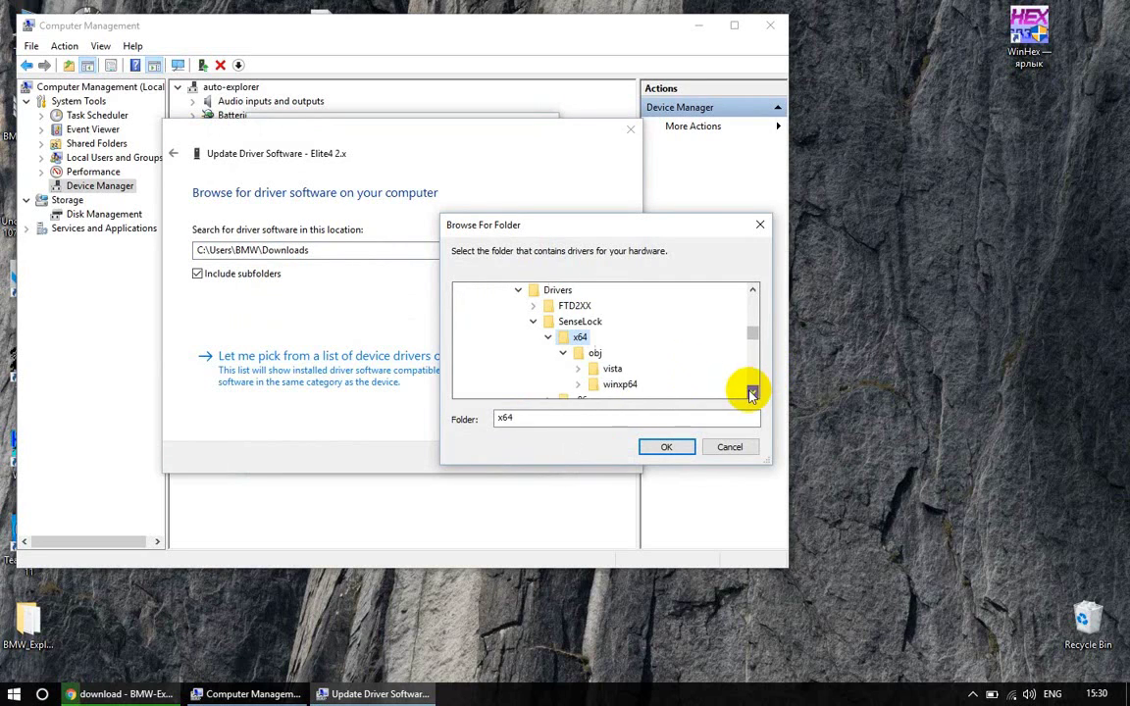
double_click(612, 370)
left_click(674, 449)
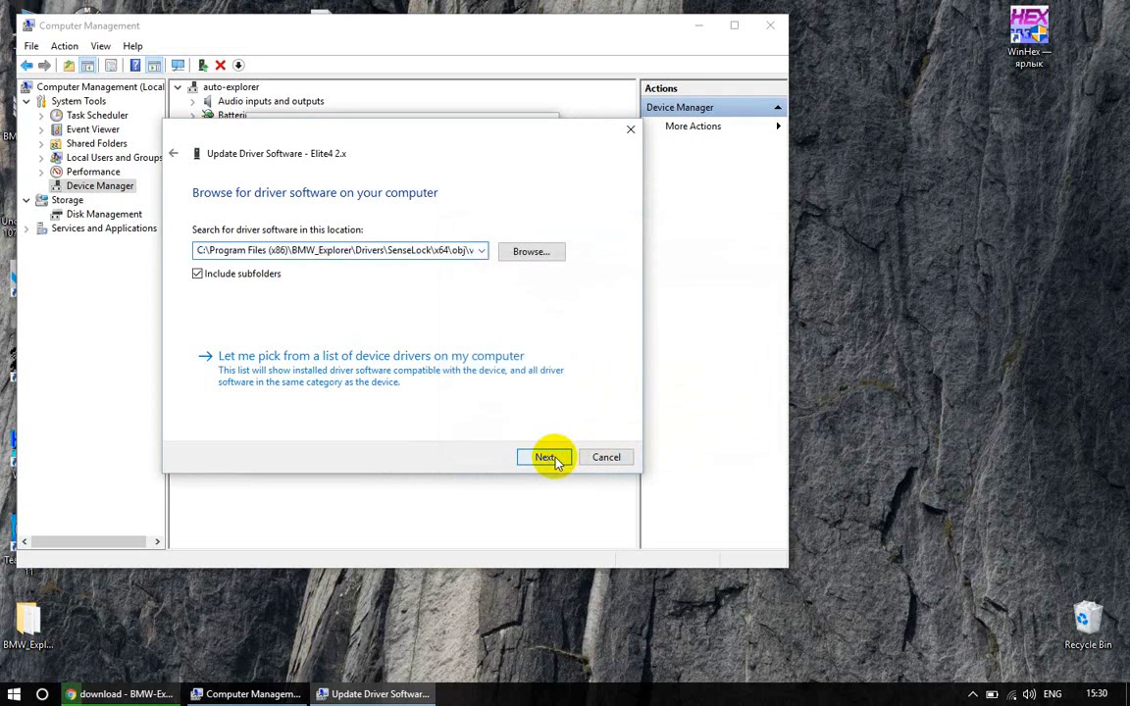
Install the SenseLock driver and close the Senselock EliteIV v2.x properties
left_click(548, 457)
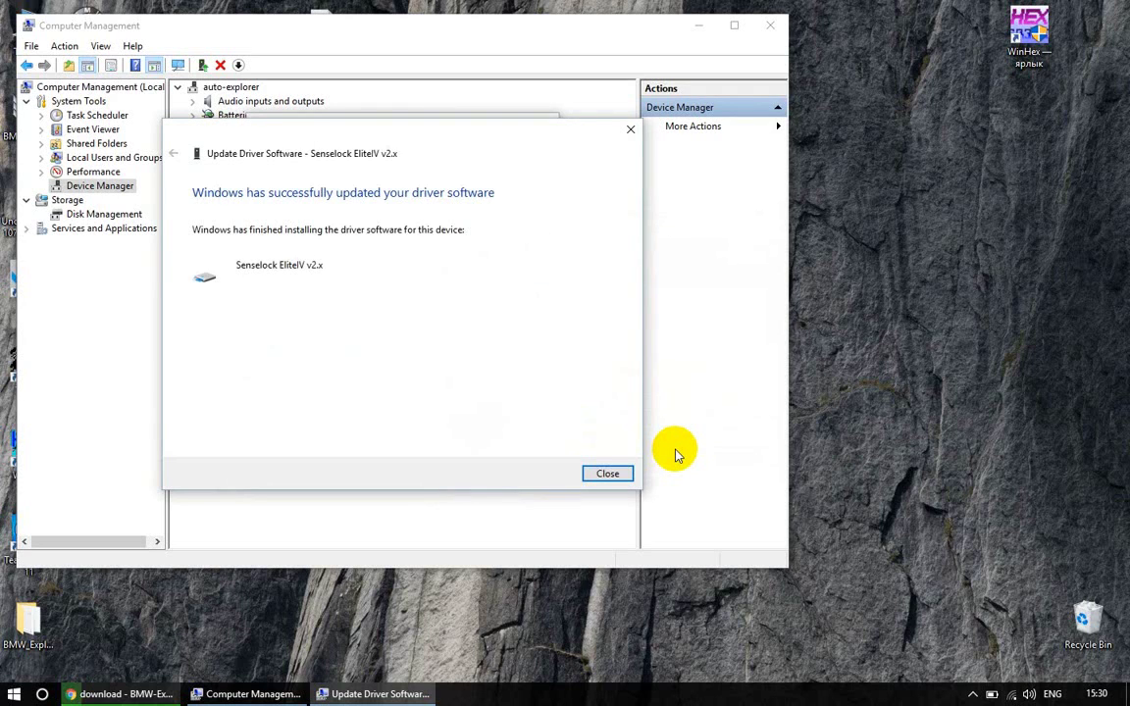
left_click(607, 474)
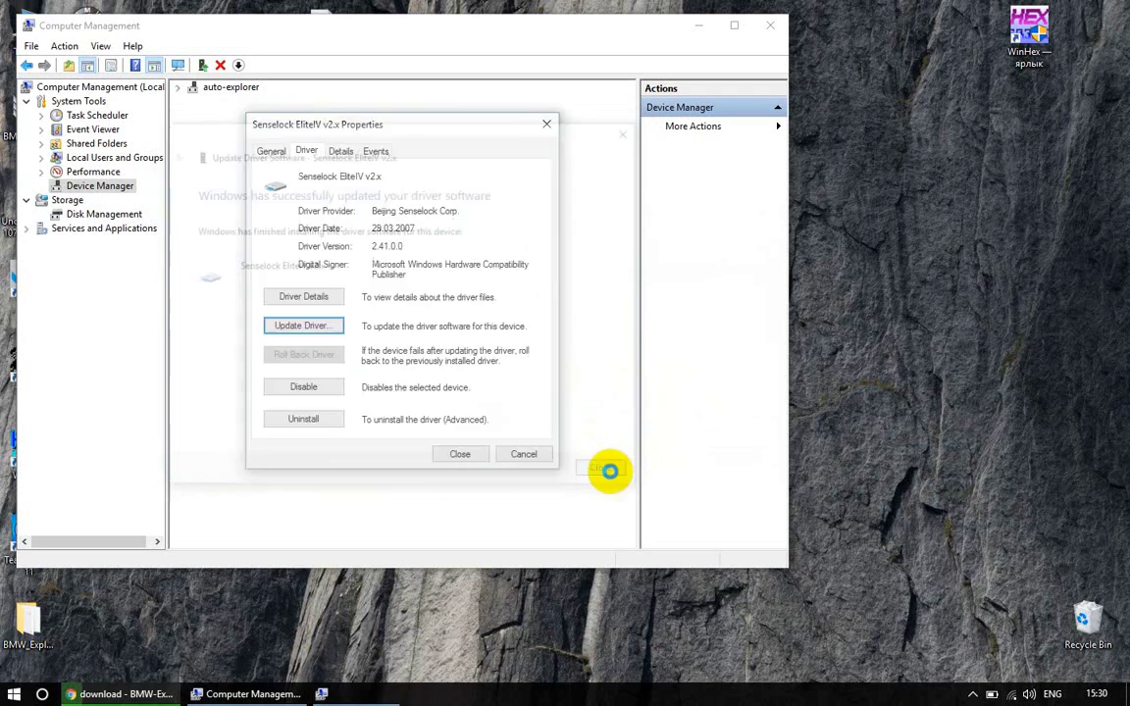
left_click(461, 455)
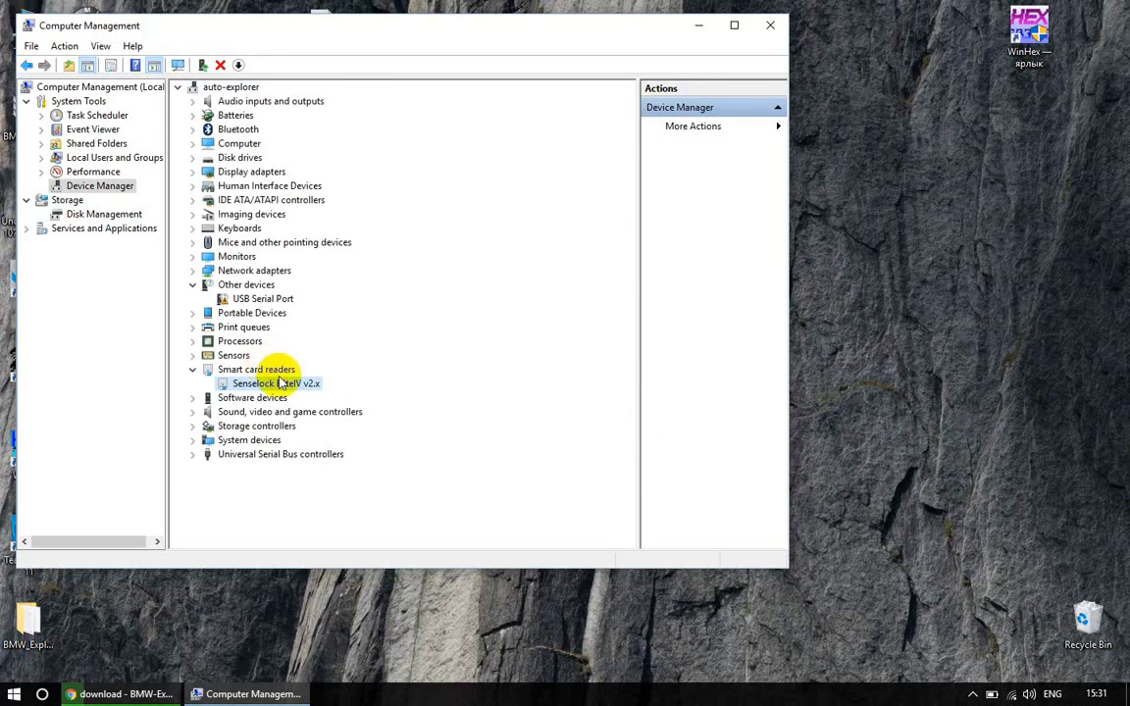
Update the USB Serial Port driver from the BMW_Explorer\Drivers\FTD2XX folder
double_click(264, 300)
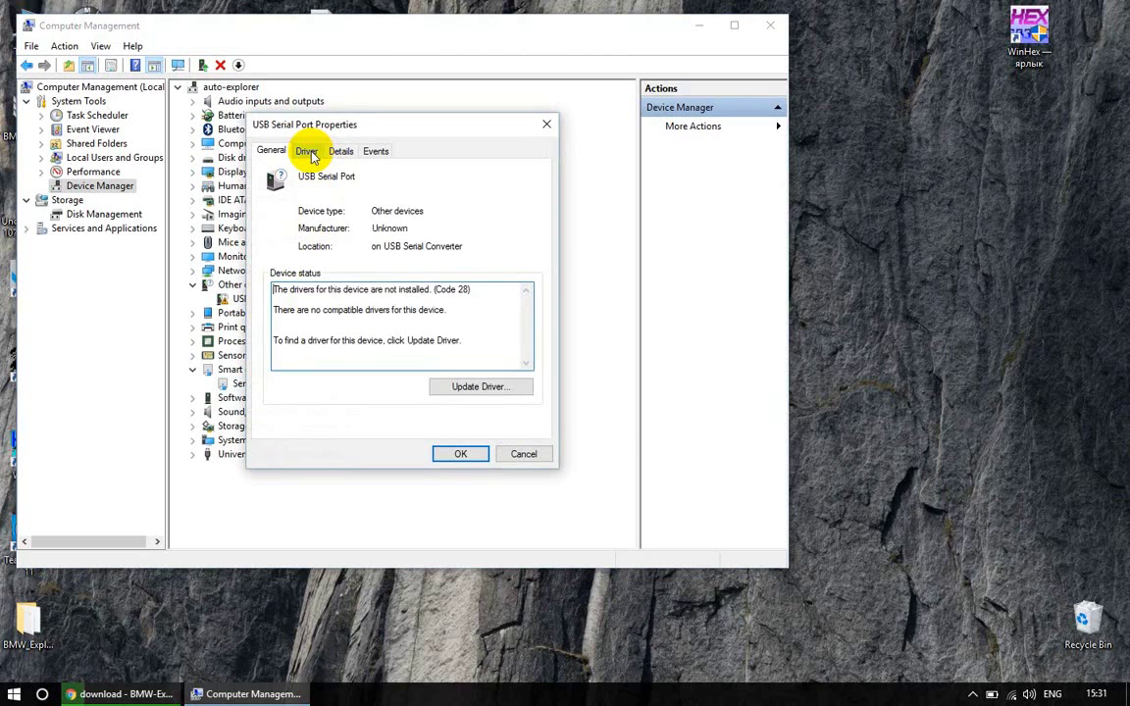
left_click(308, 153)
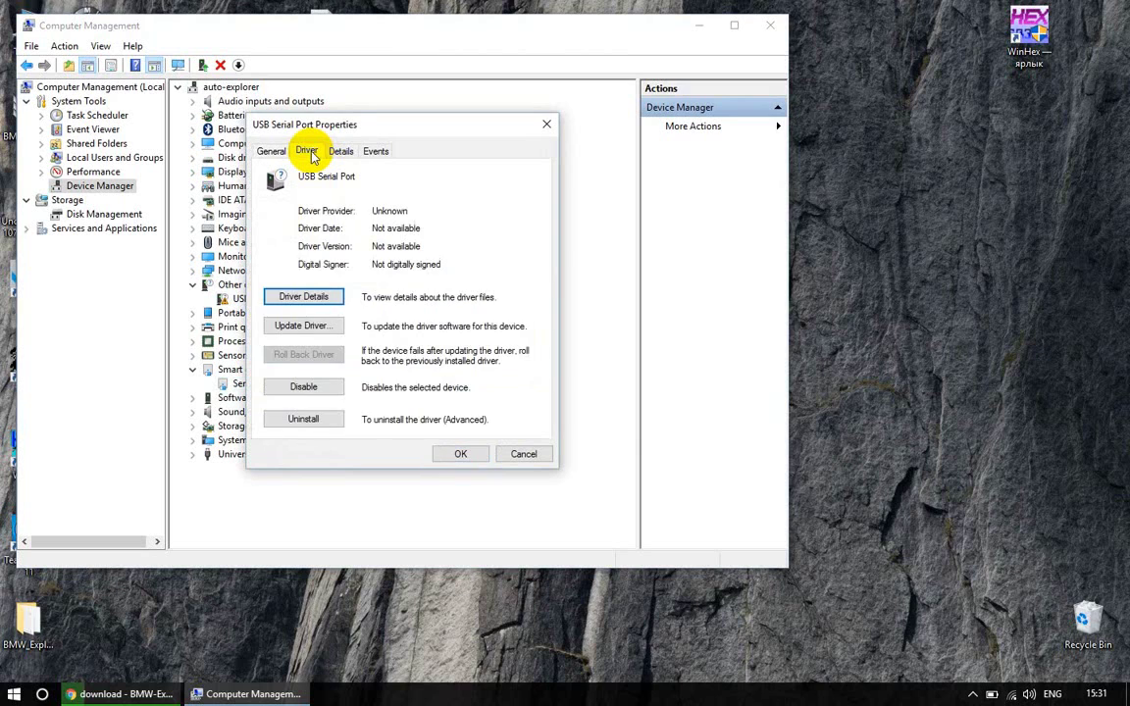
left_click(311, 330)
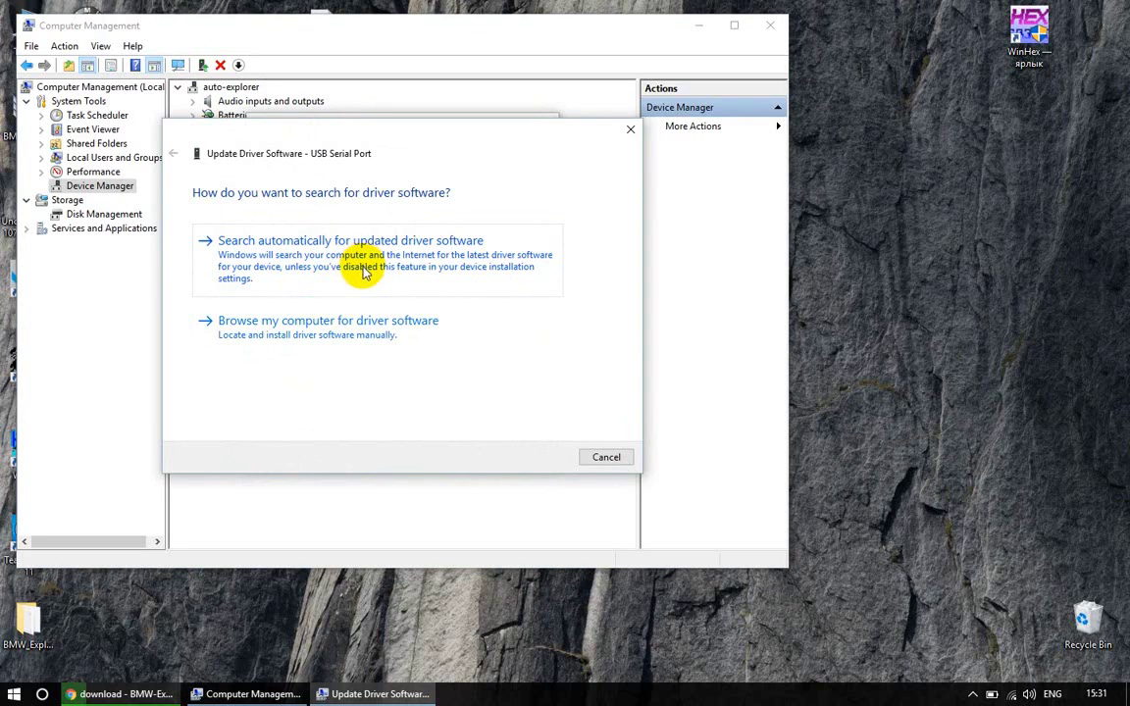
left_click(373, 332)
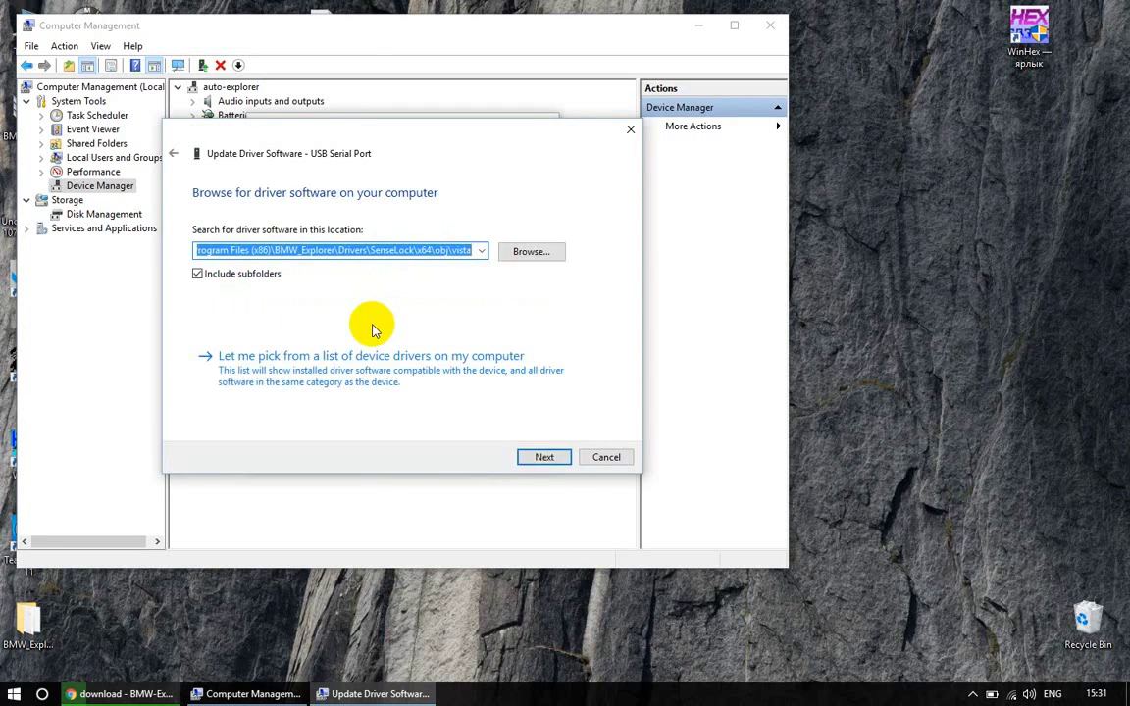
left_click(519, 253)
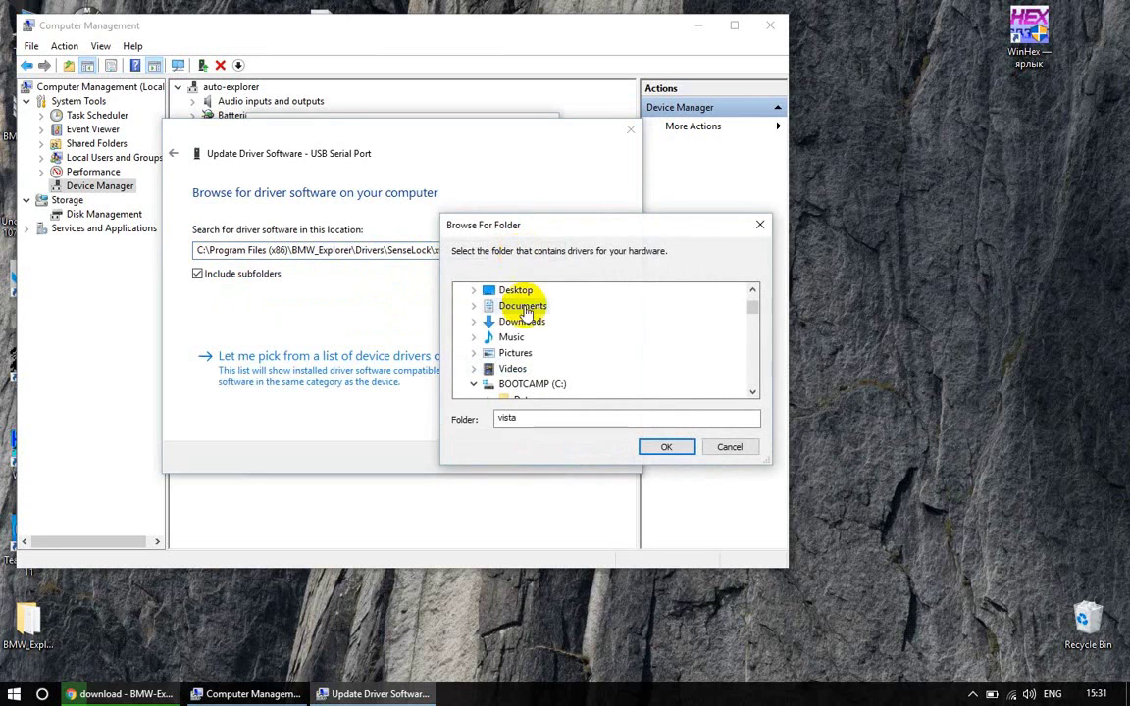
scroll(751, 368, "down", 4)
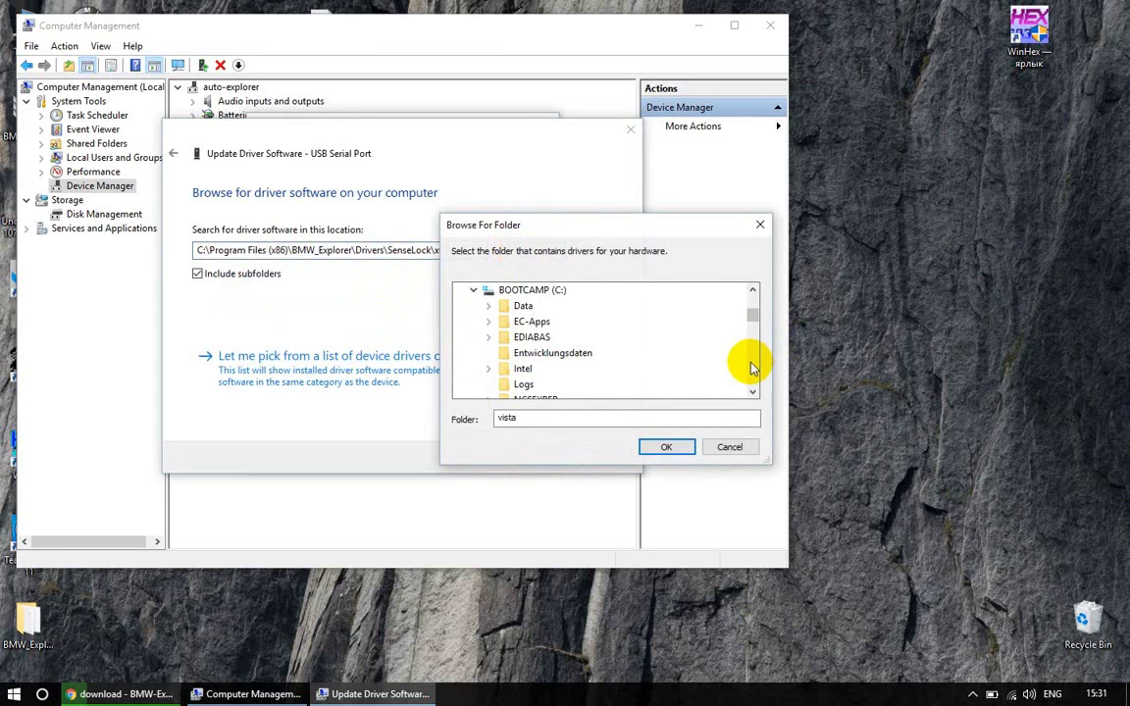
scroll(751, 368, "down", 2)
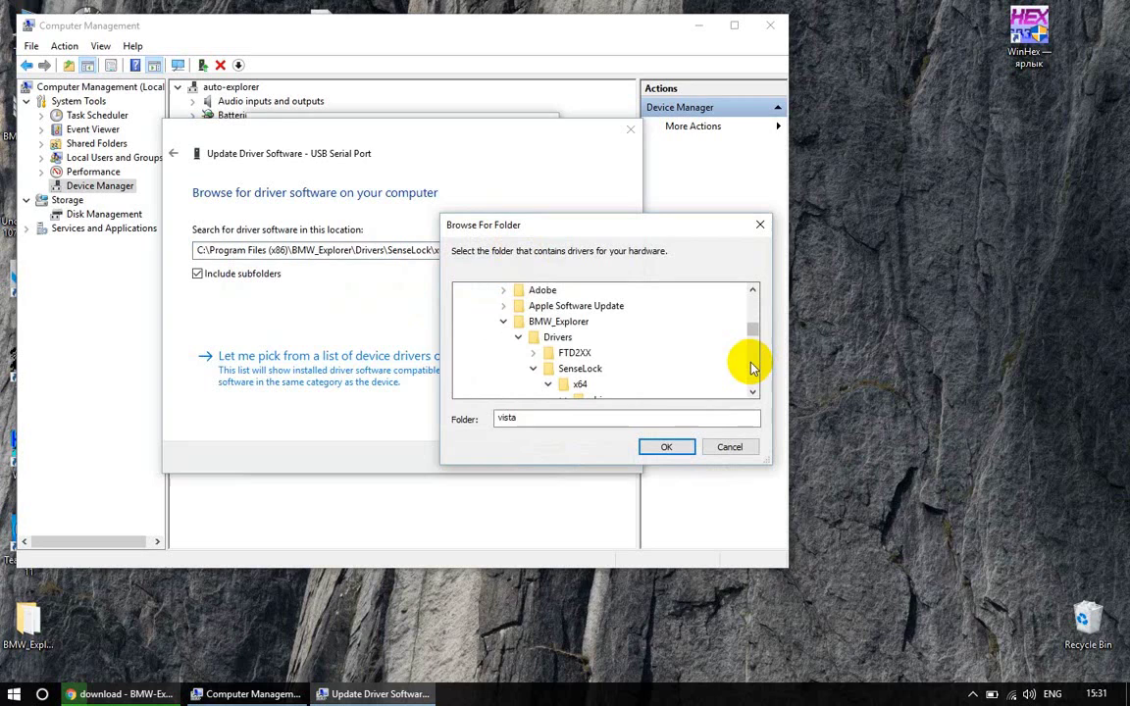
left_click(561, 355)
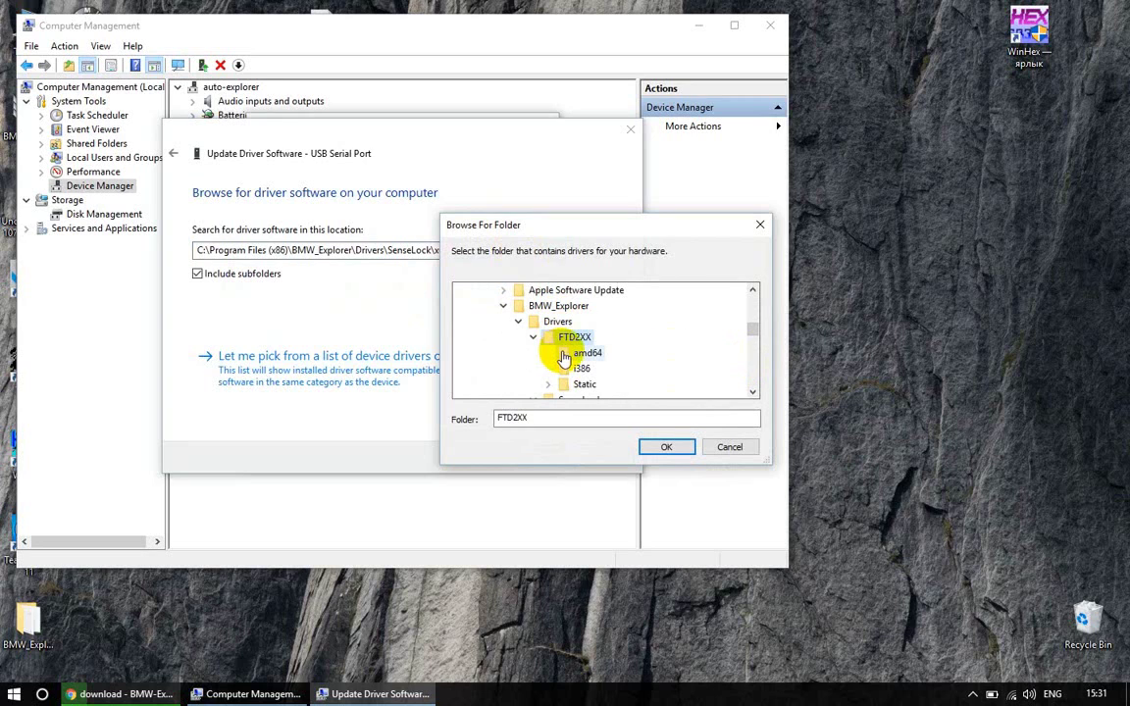
left_click(665, 448)
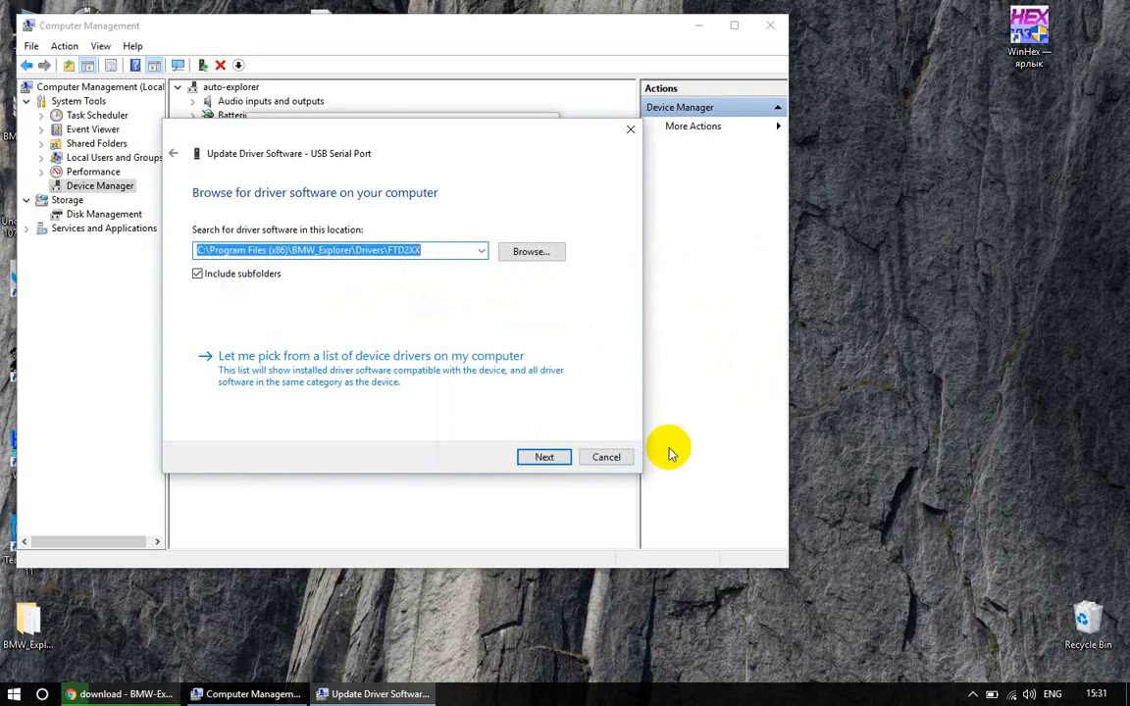
left_click(545, 455)
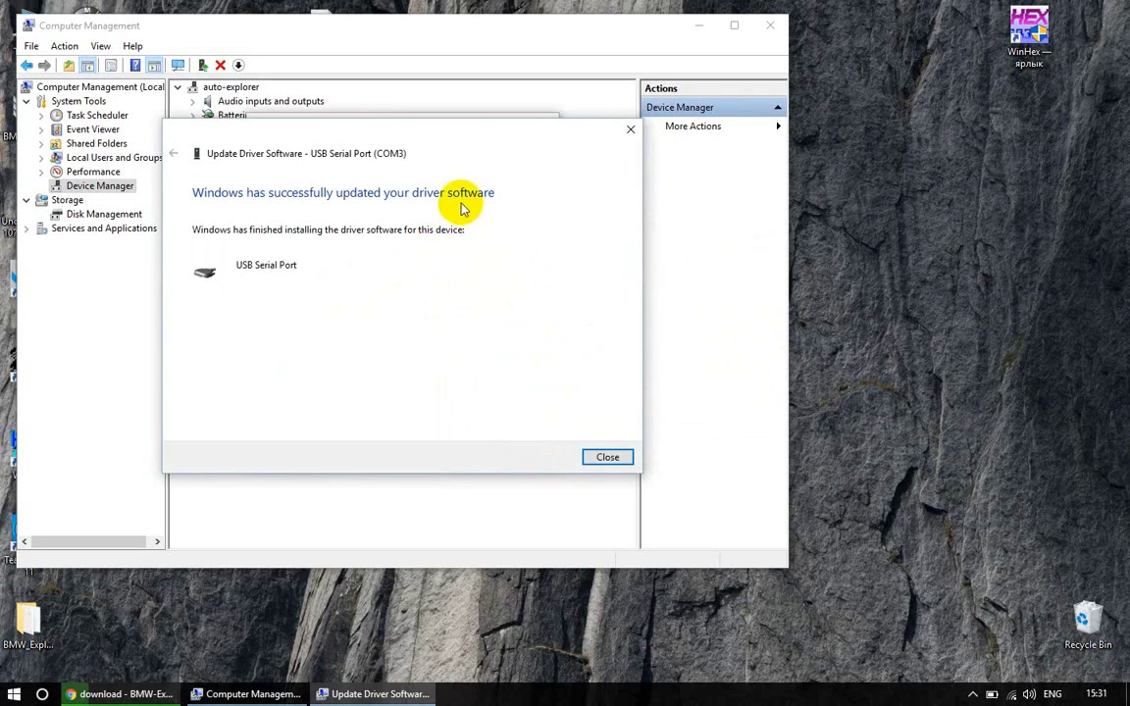
Confirm the FTDI driver update, check its 09.03.2016 driver date, and close the properties
left_click(607, 458)
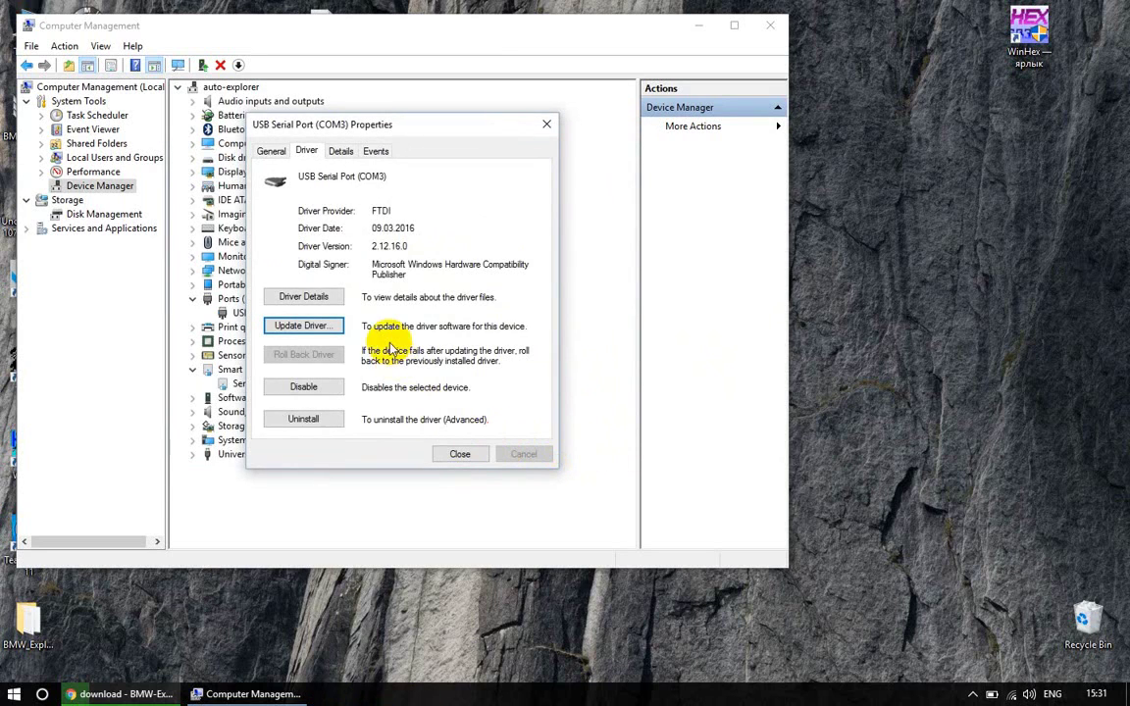
left_click(418, 225)
left_click_drag(420, 225, 371, 228)
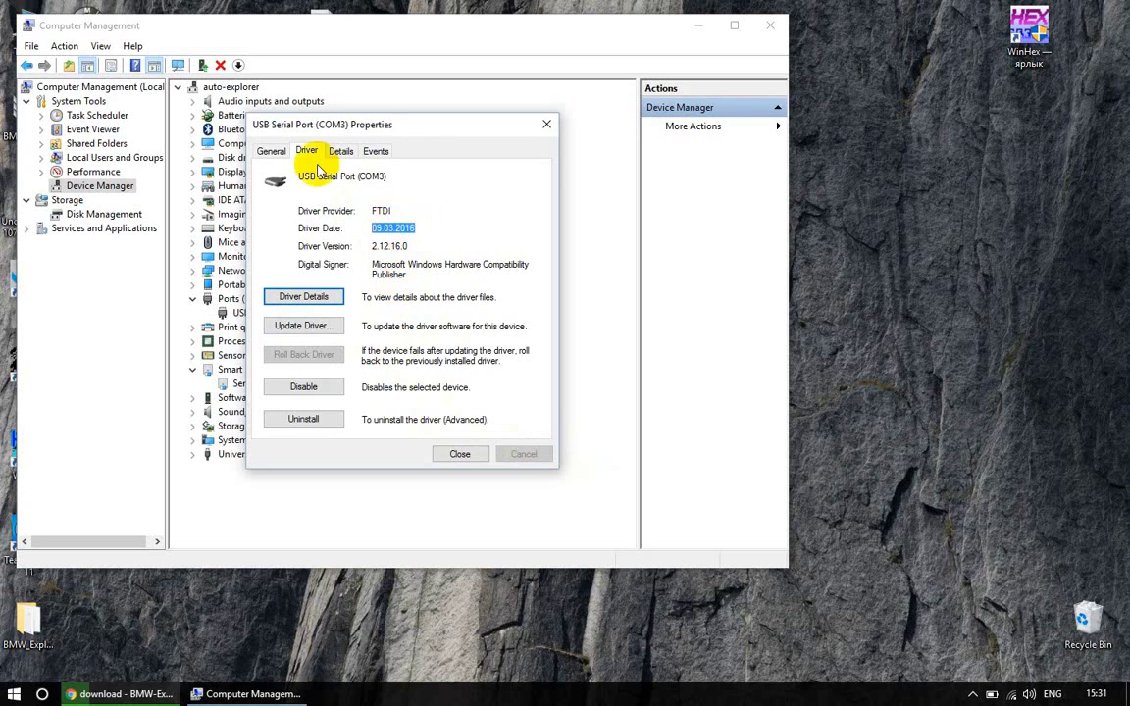
left_click(272, 153)
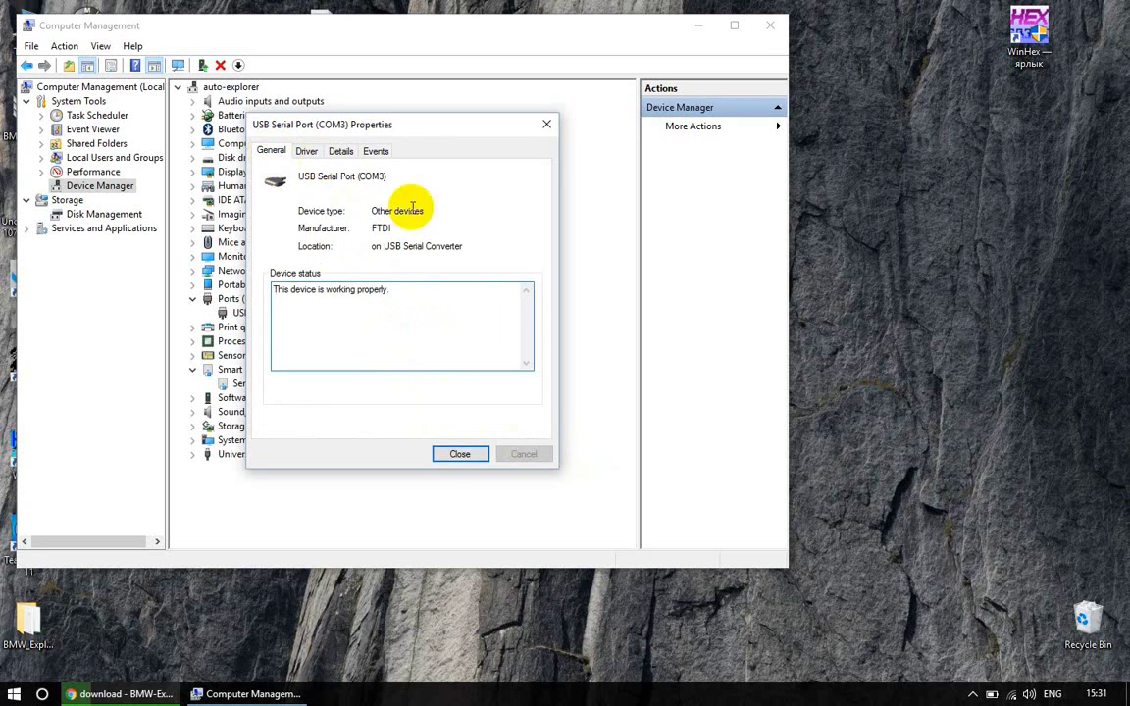
left_click(463, 453)
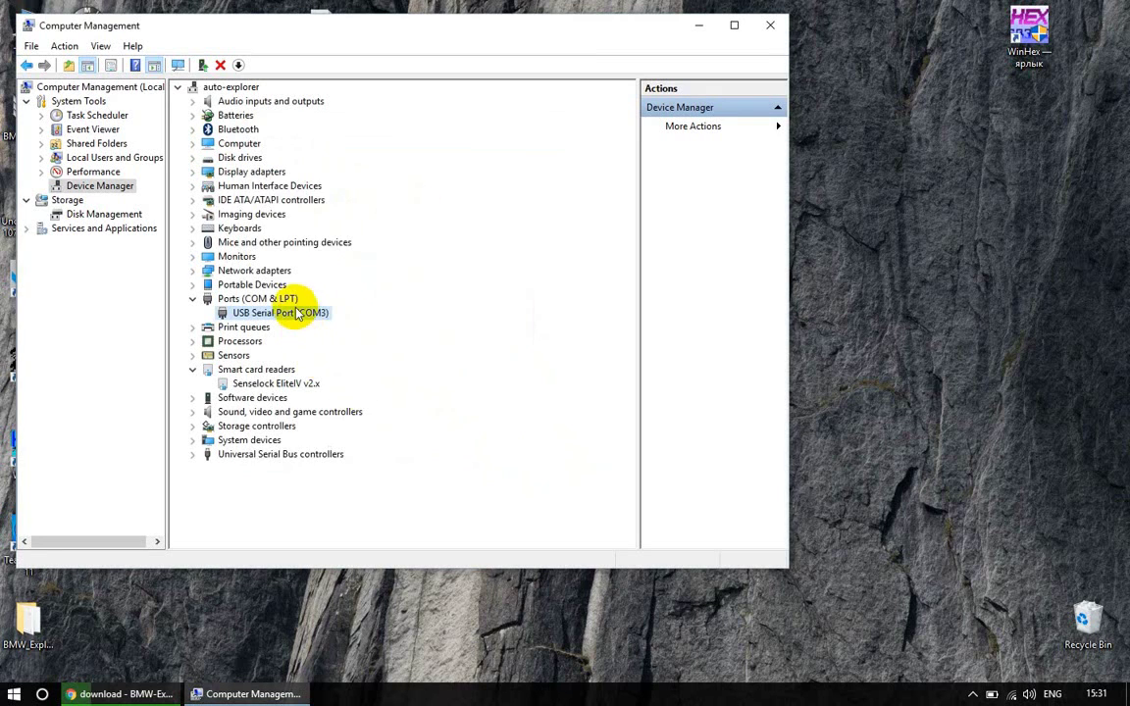
Set the COM3 port's latency timer to 1 ms in Advanced settings and apply
double_click(300, 312)
left_click(317, 157)
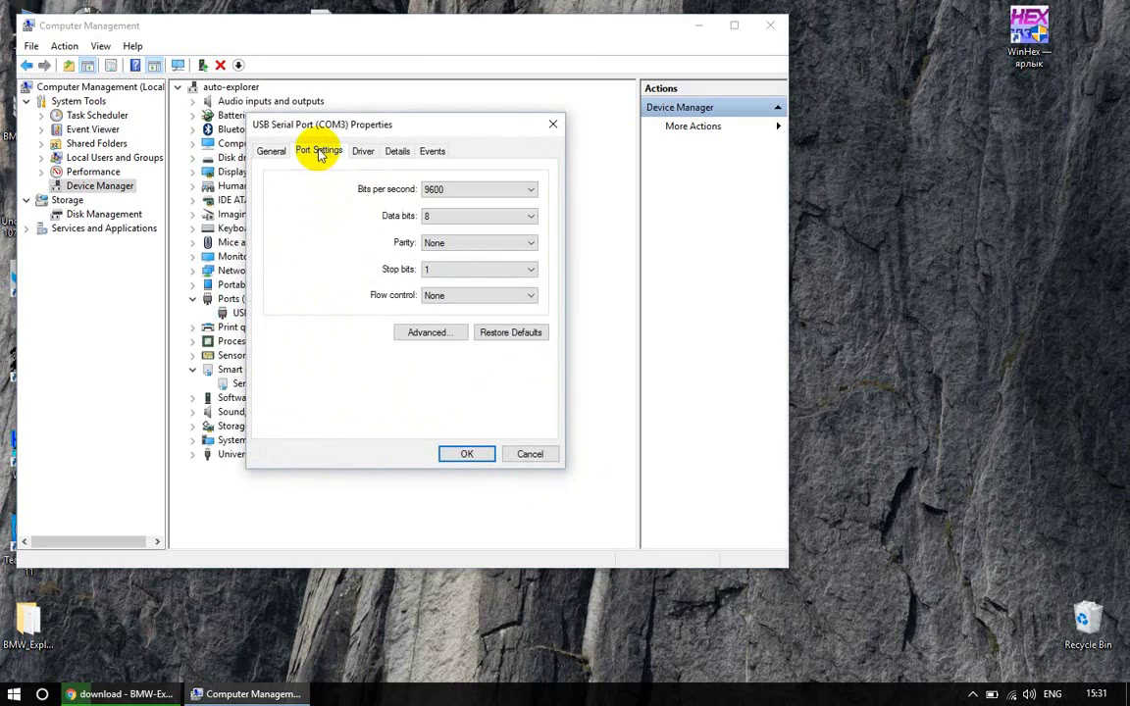
left_click(428, 333)
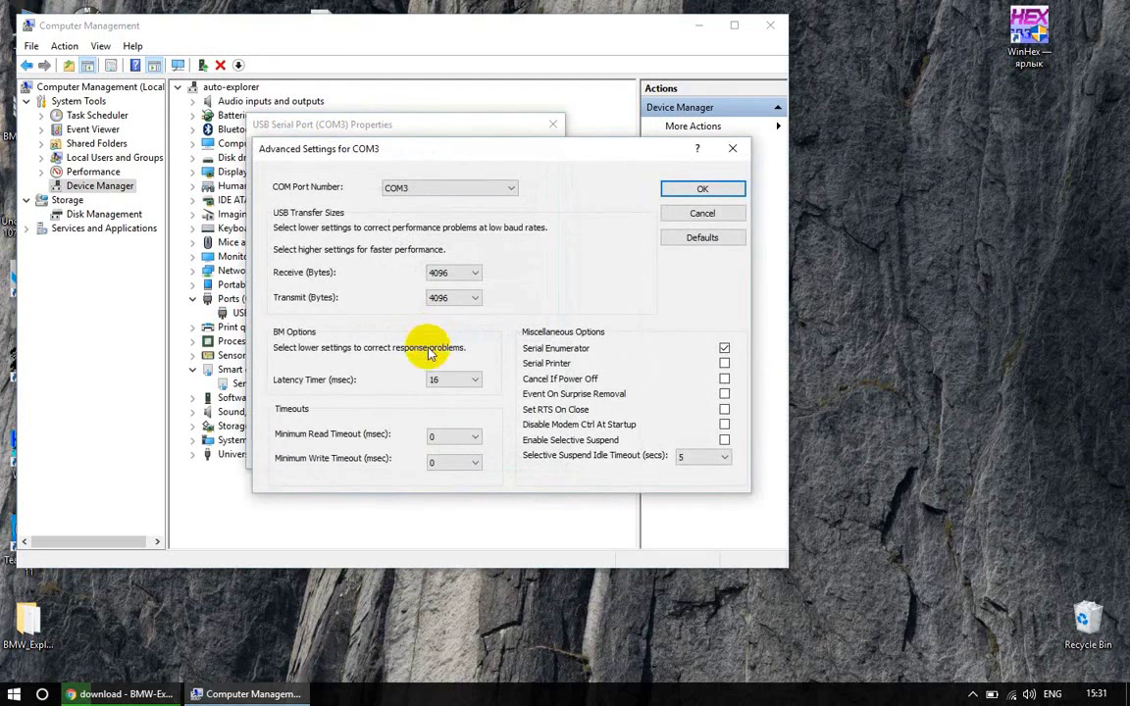
left_click(437, 379)
scroll(470, 404, "up", 5)
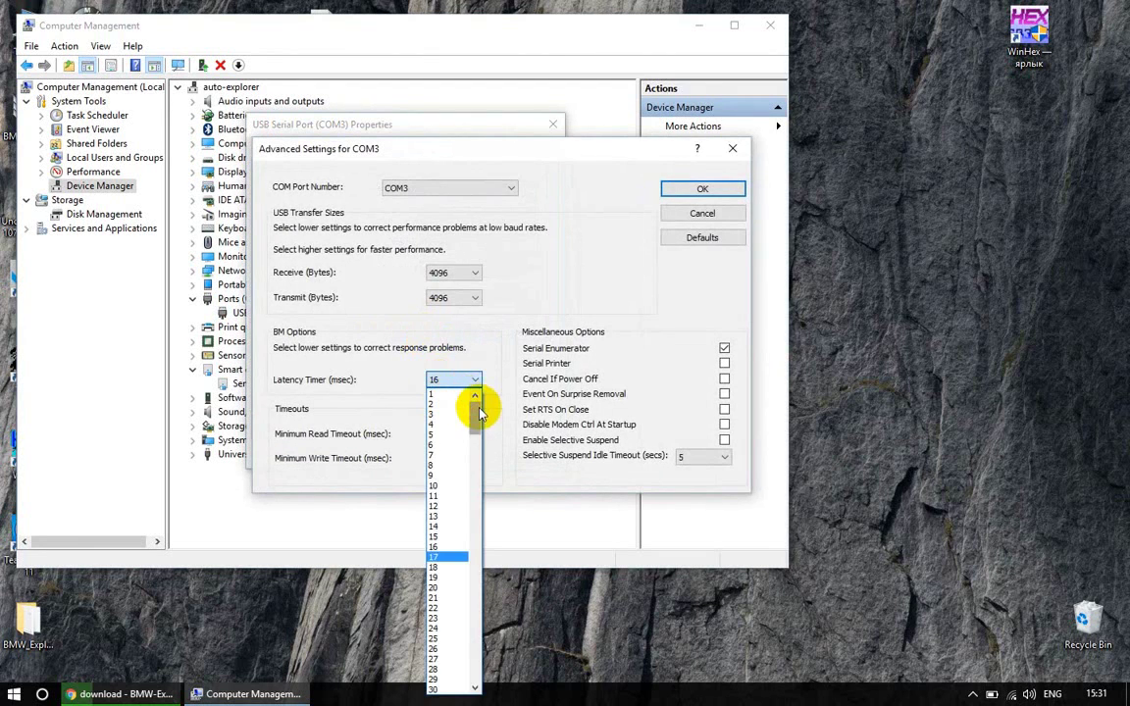
left_click(446, 393)
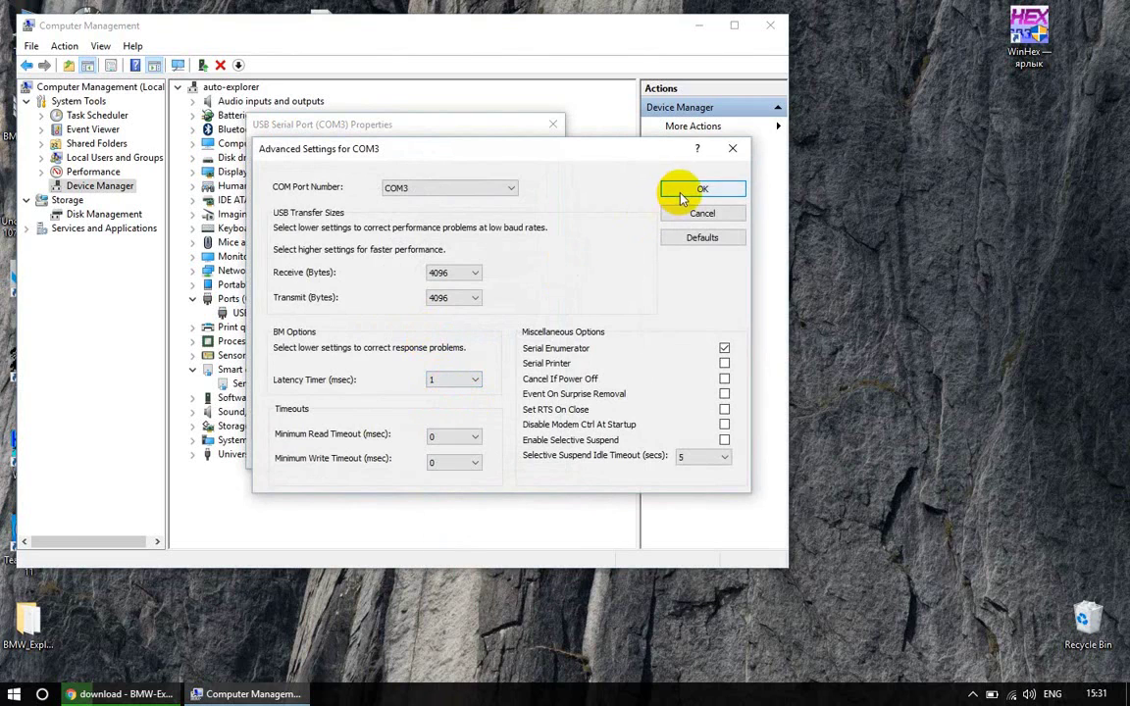
left_click(683, 189)
left_click(466, 453)
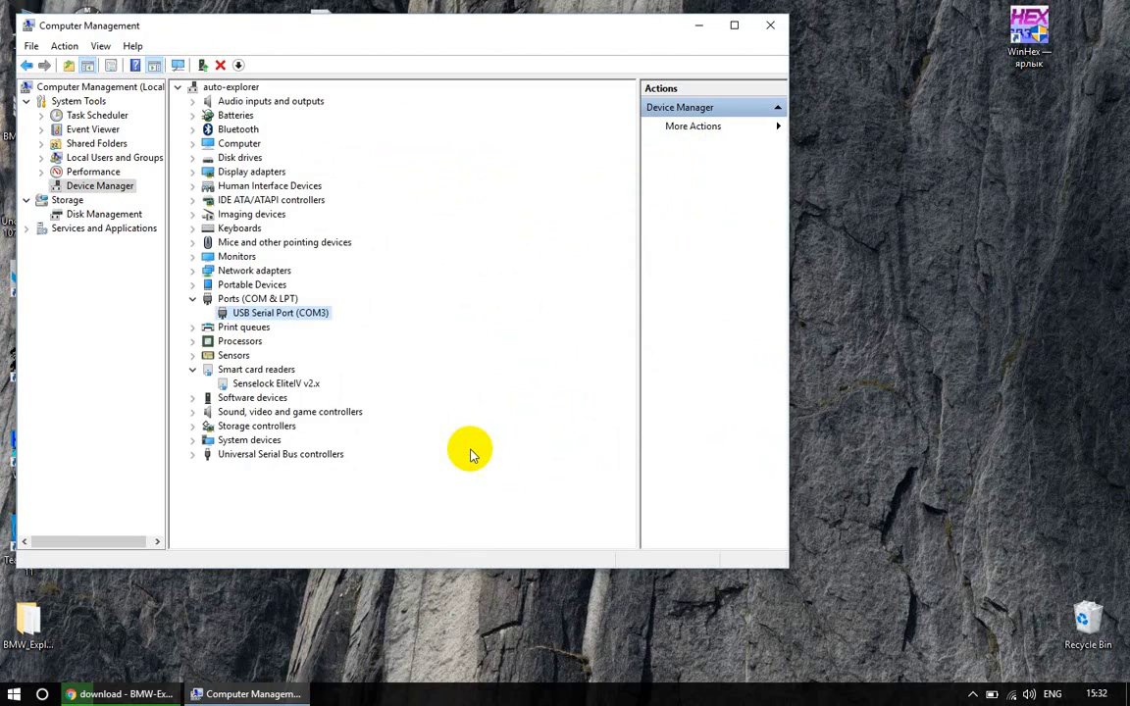
Close Computer Management and launch BMW Explorer from its desktop shortcut
left_click(776, 25)
left_click(88, 39)
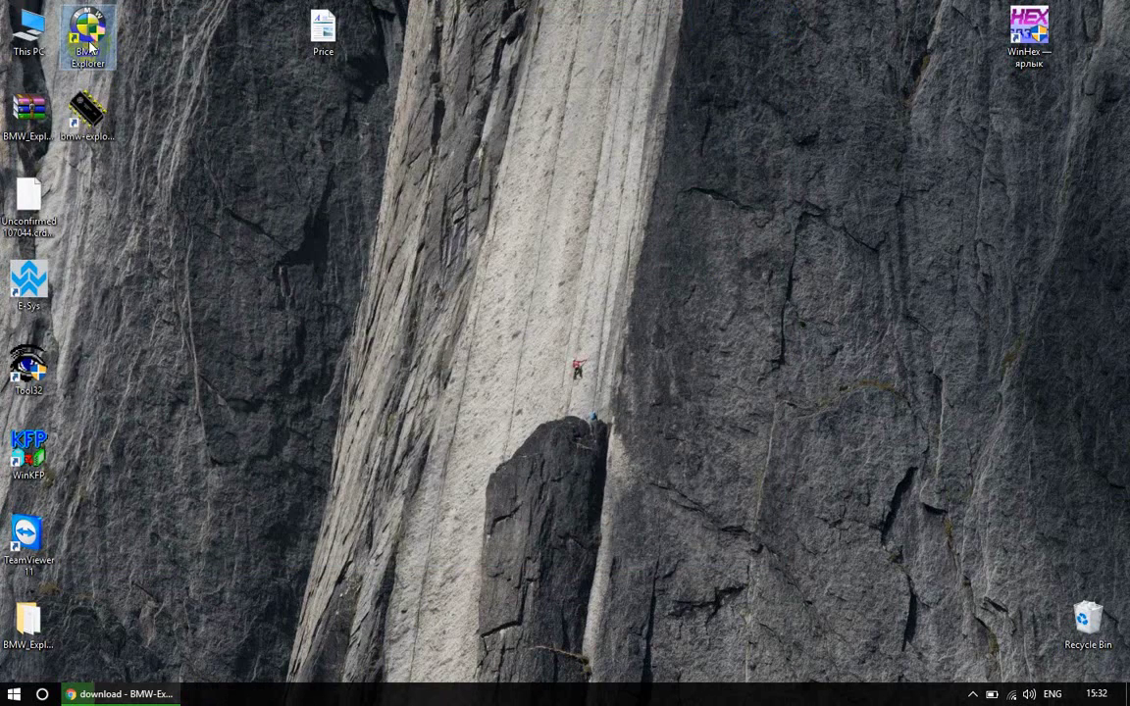
double_click(86, 22)
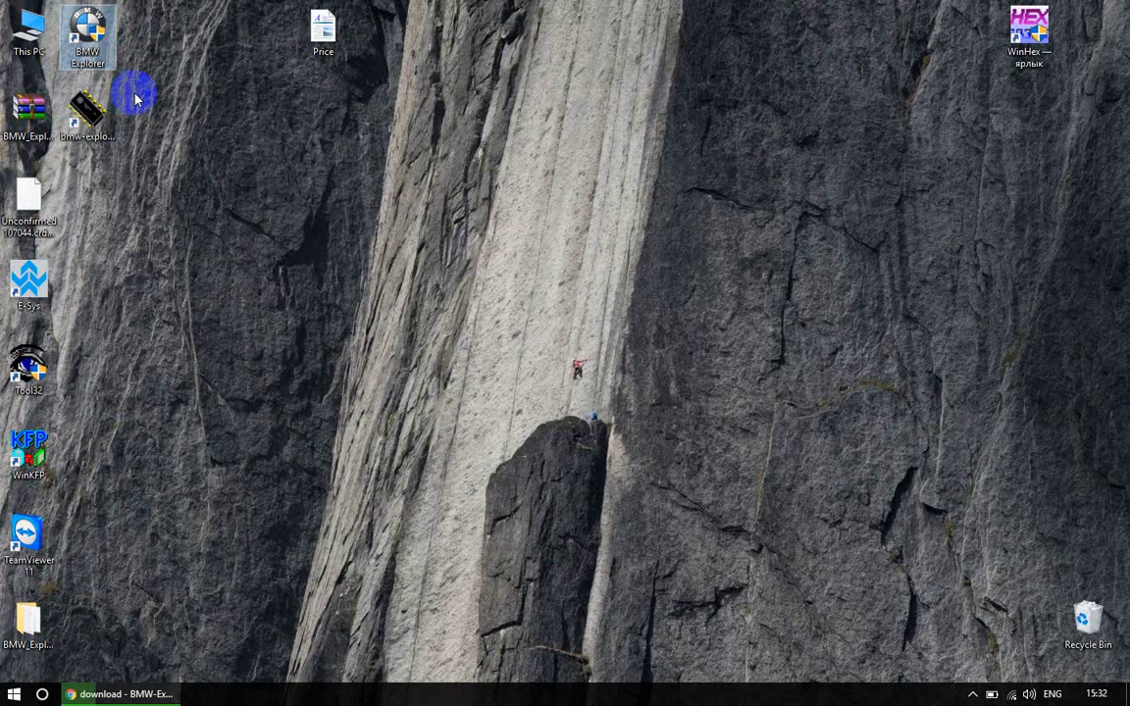
double_click(93, 29)
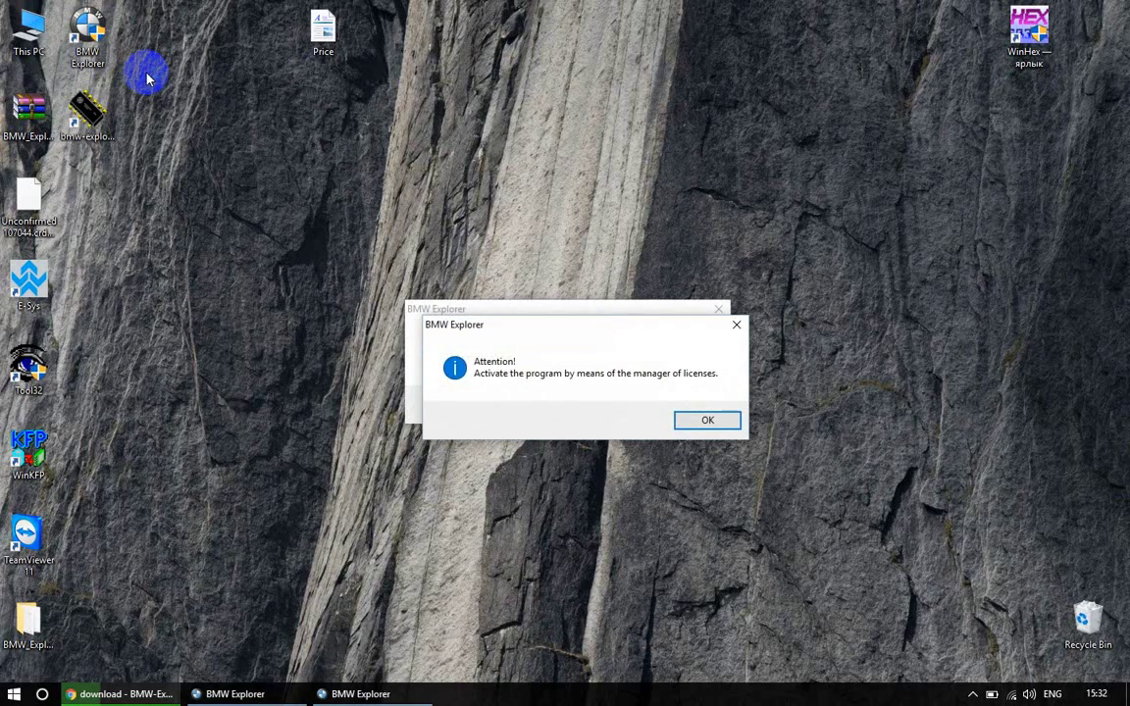
Auto-detect the interface on COM3, save Setup, and open the Licenses notice
left_click(712, 419)
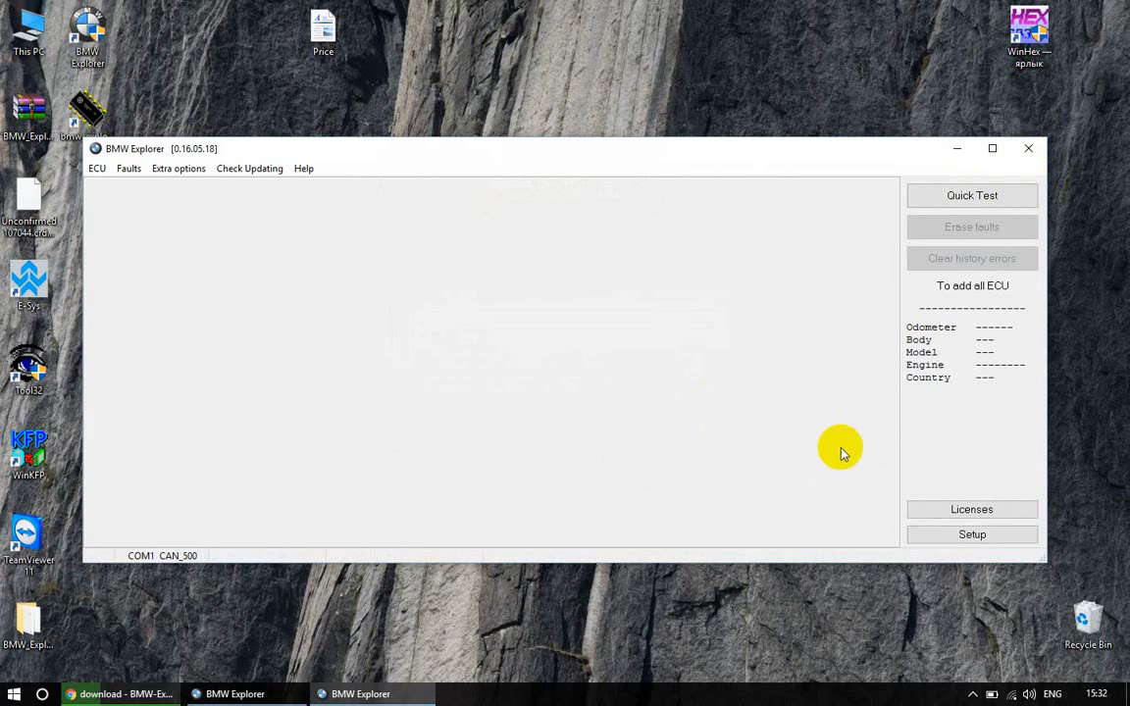
left_click(959, 537)
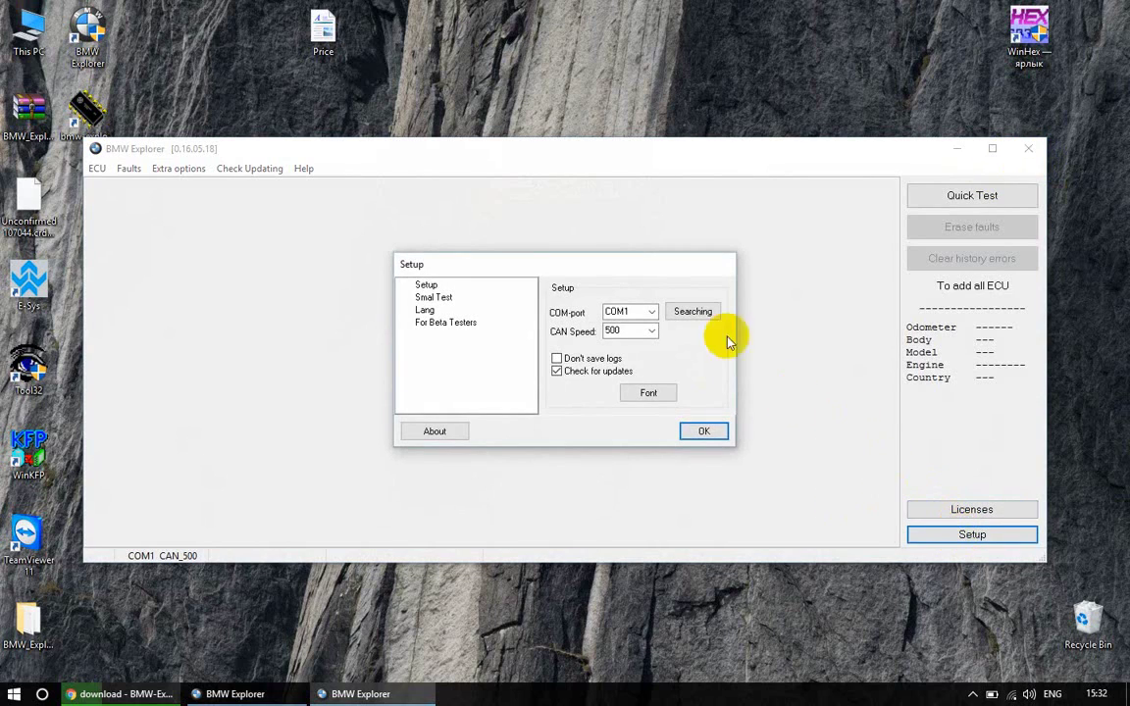
left_click(700, 316)
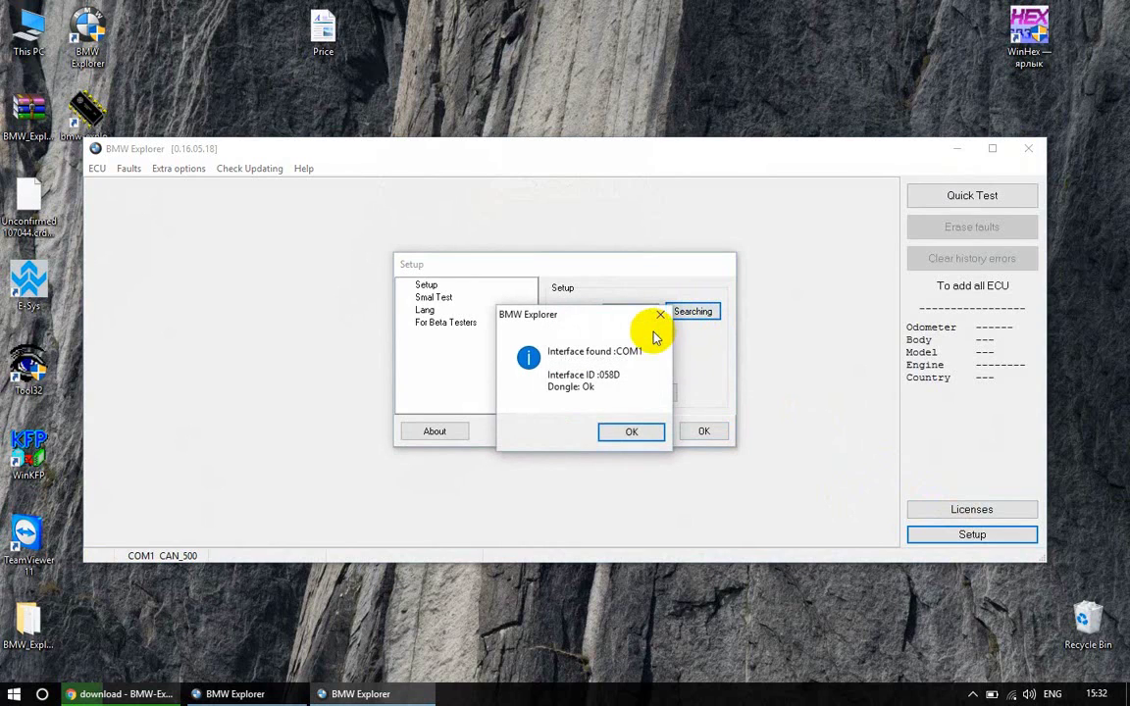
left_click(619, 432)
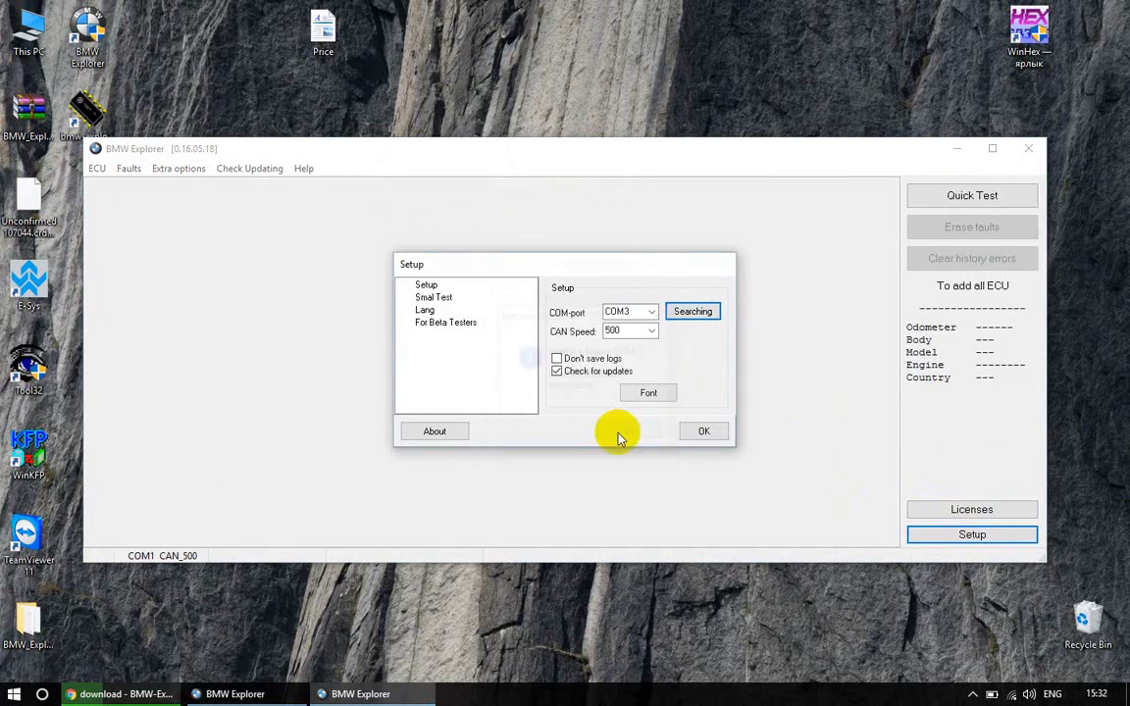
left_click(701, 432)
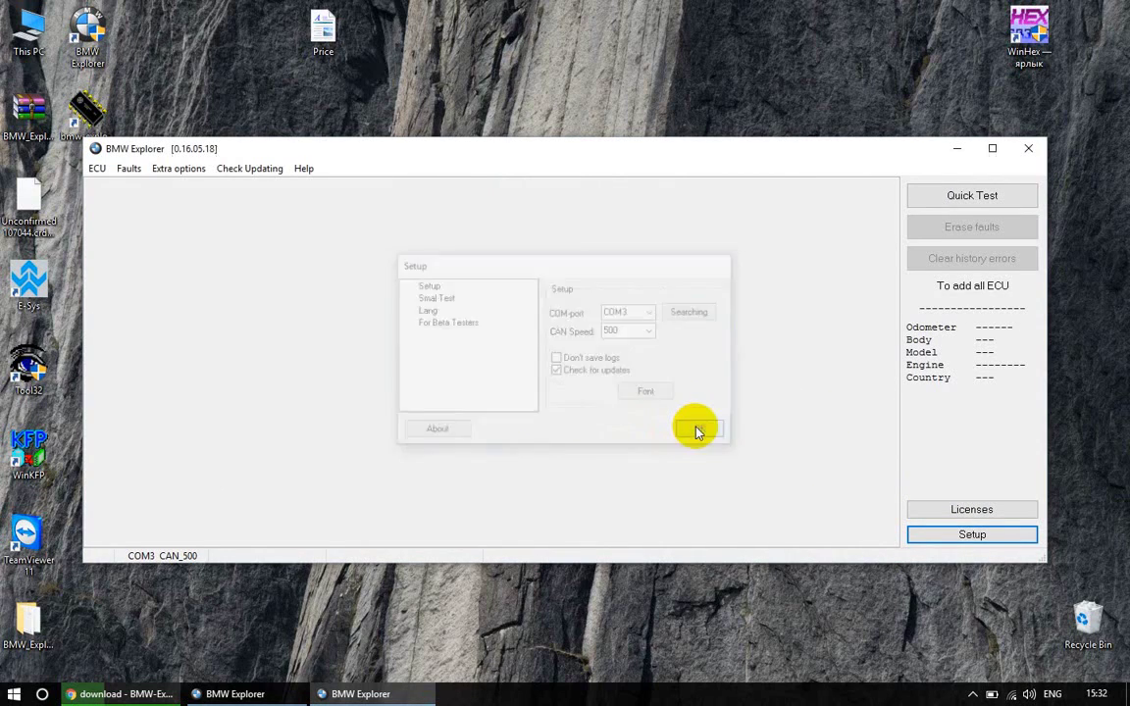
left_click(917, 510)
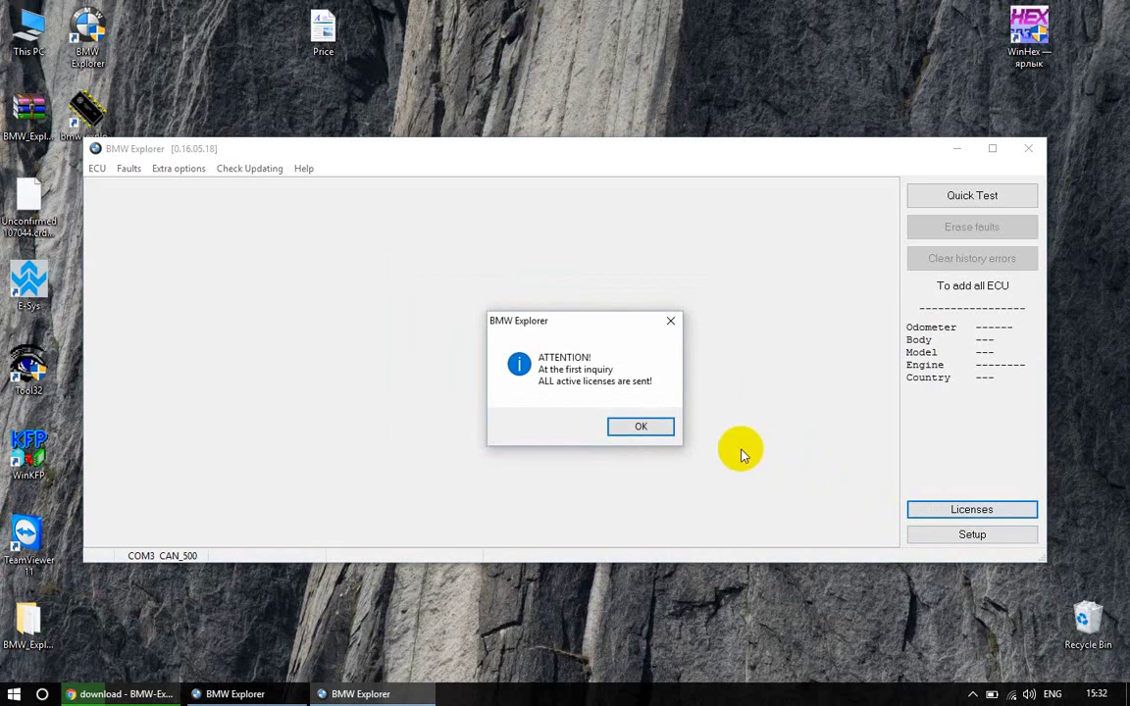
Dismiss the licenses notice and enter the contact e-mail, name and phone number
left_click(648, 427)
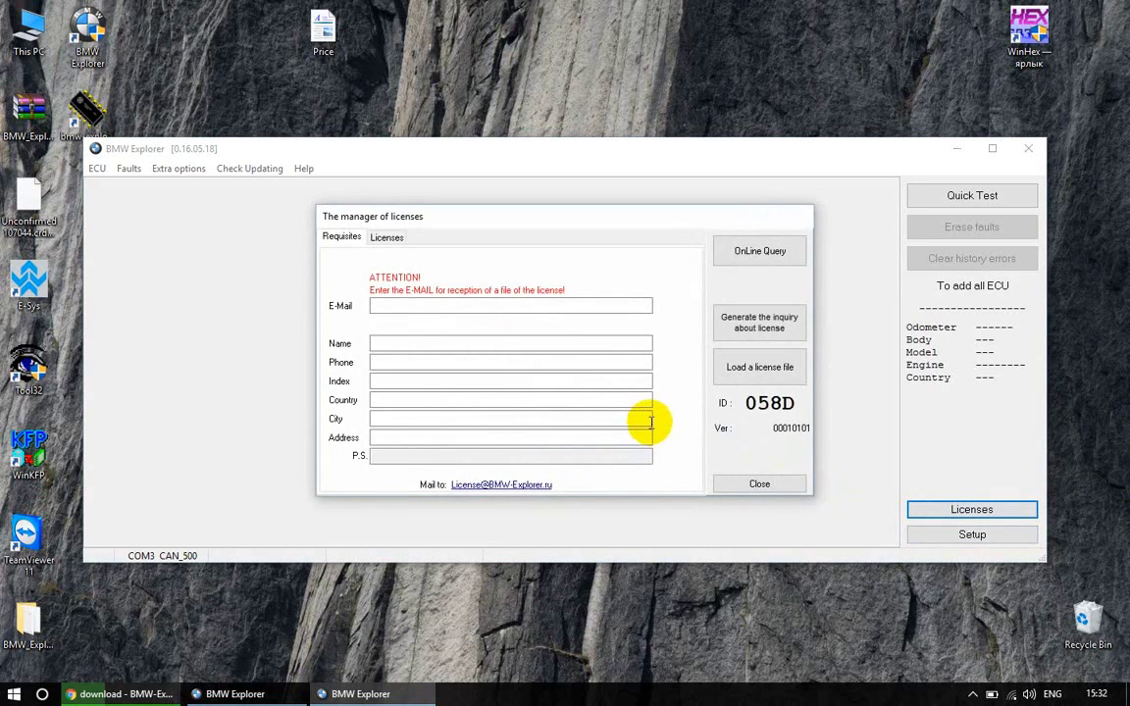
left_click(646, 419)
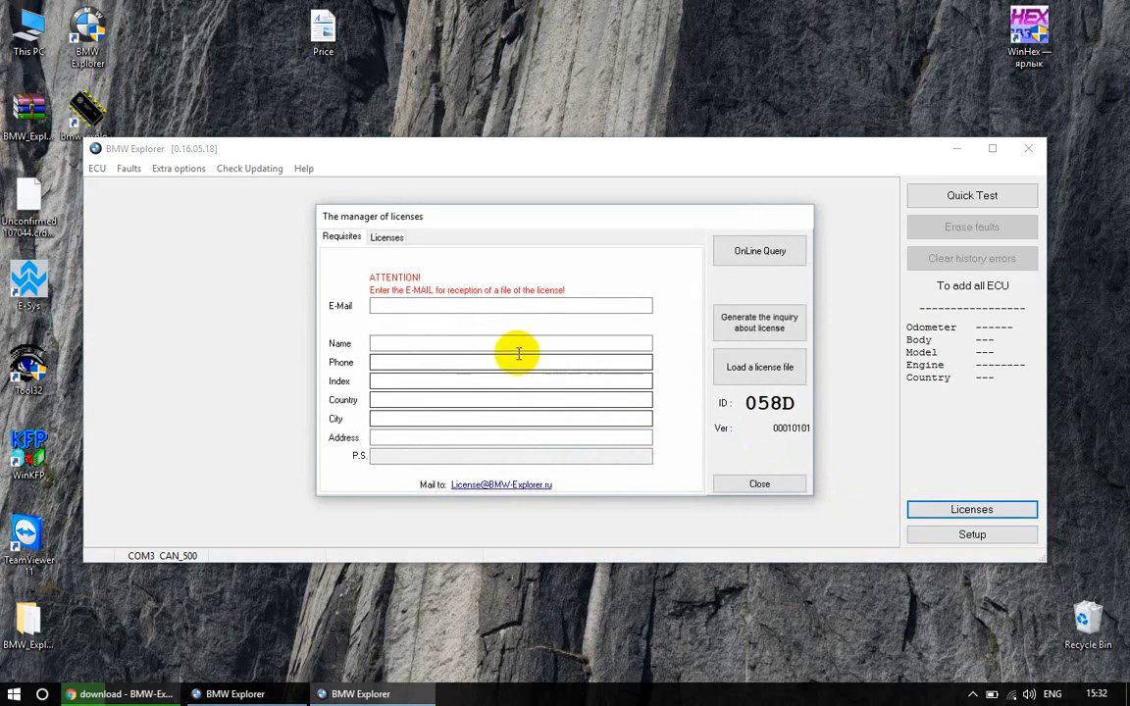
left_click(455, 305)
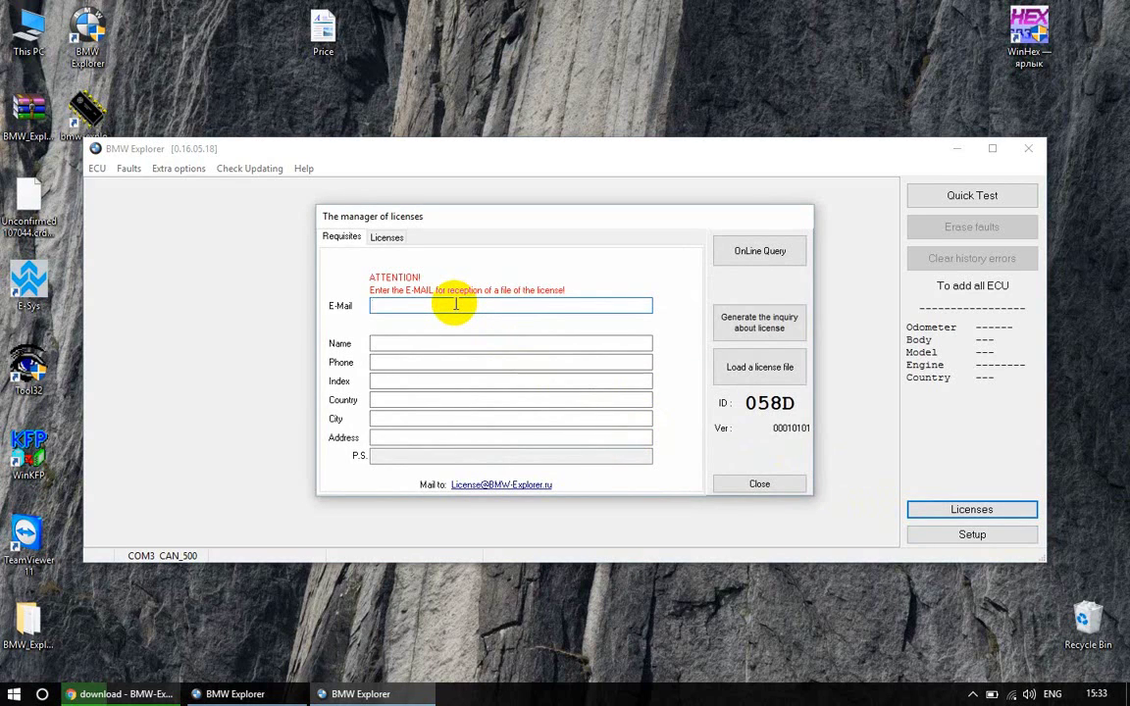
type("yoursemail@mail.ru")
key("Tab")
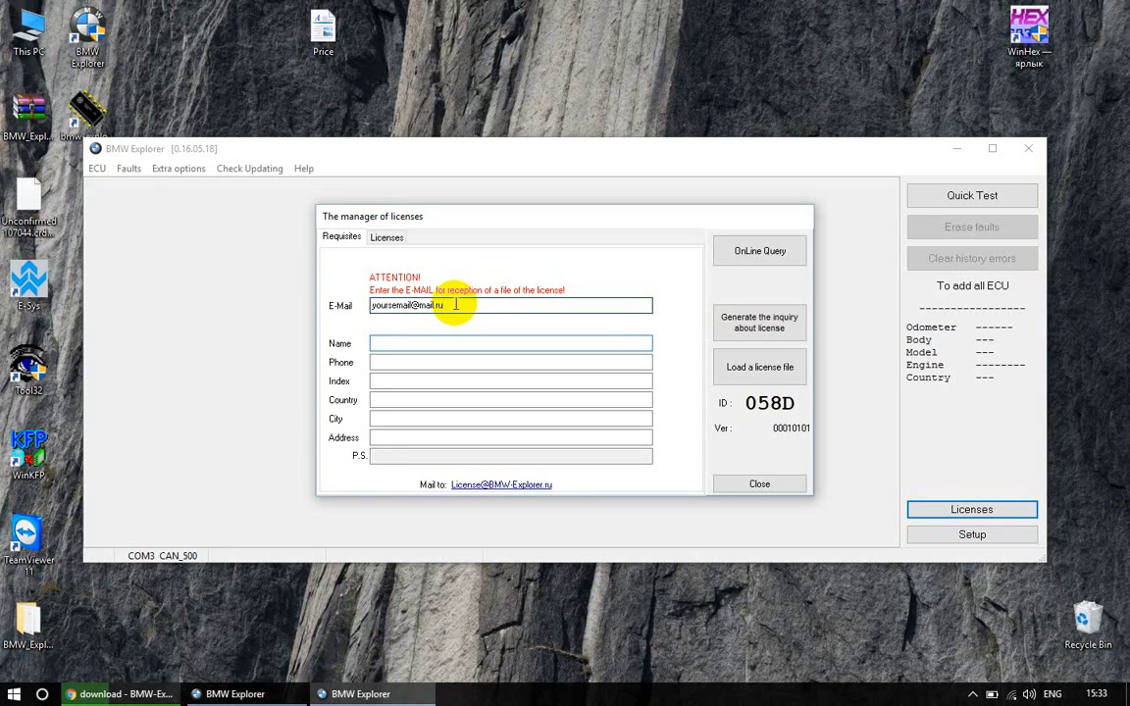
type("Vasiliy")
key("Tab")
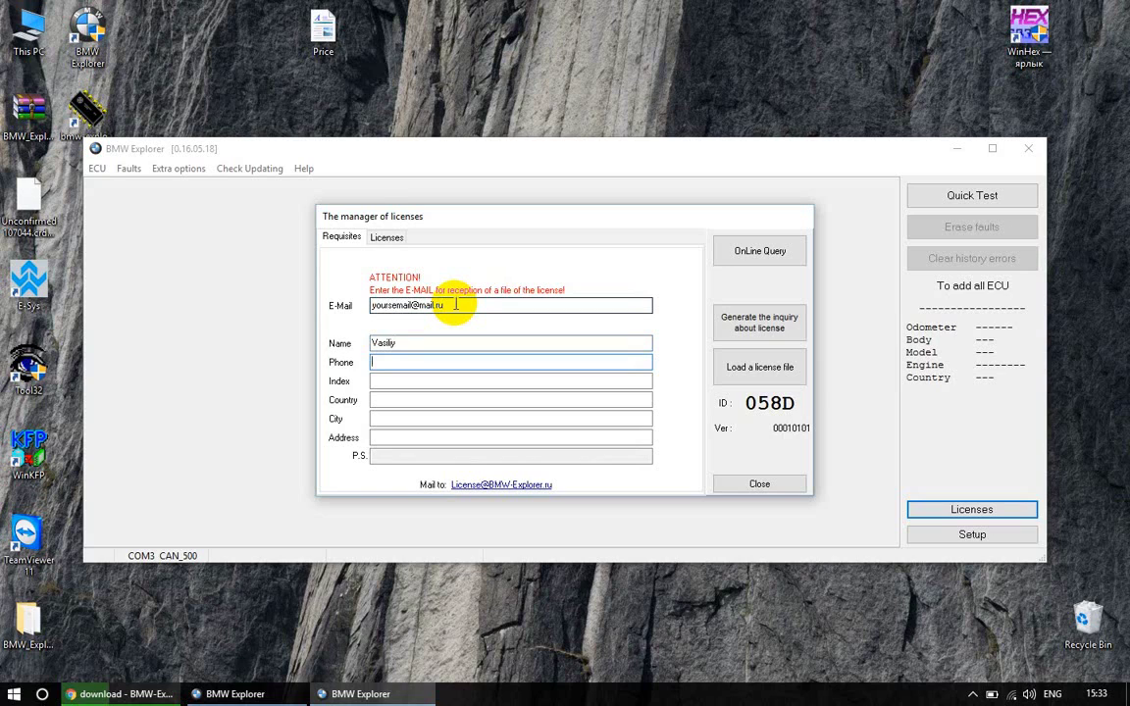
type("+")
type("798")
type("2000000")
Fill in the postal index, country, city and street address requisites
key("Tab")
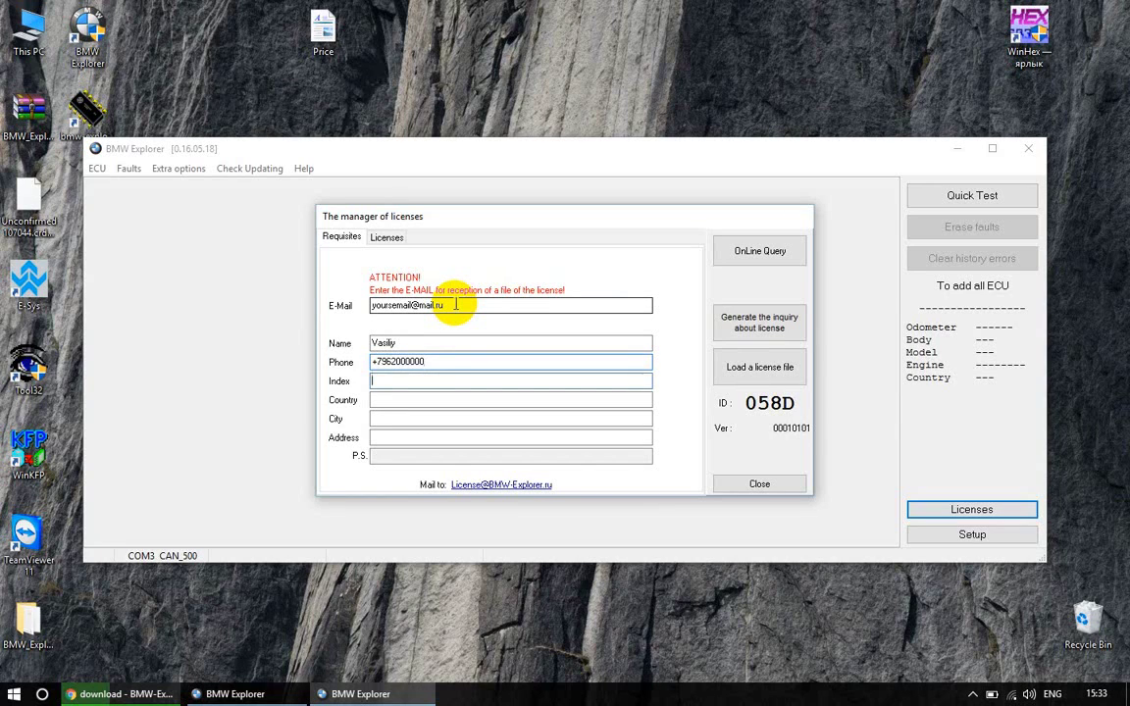
type("Zi")
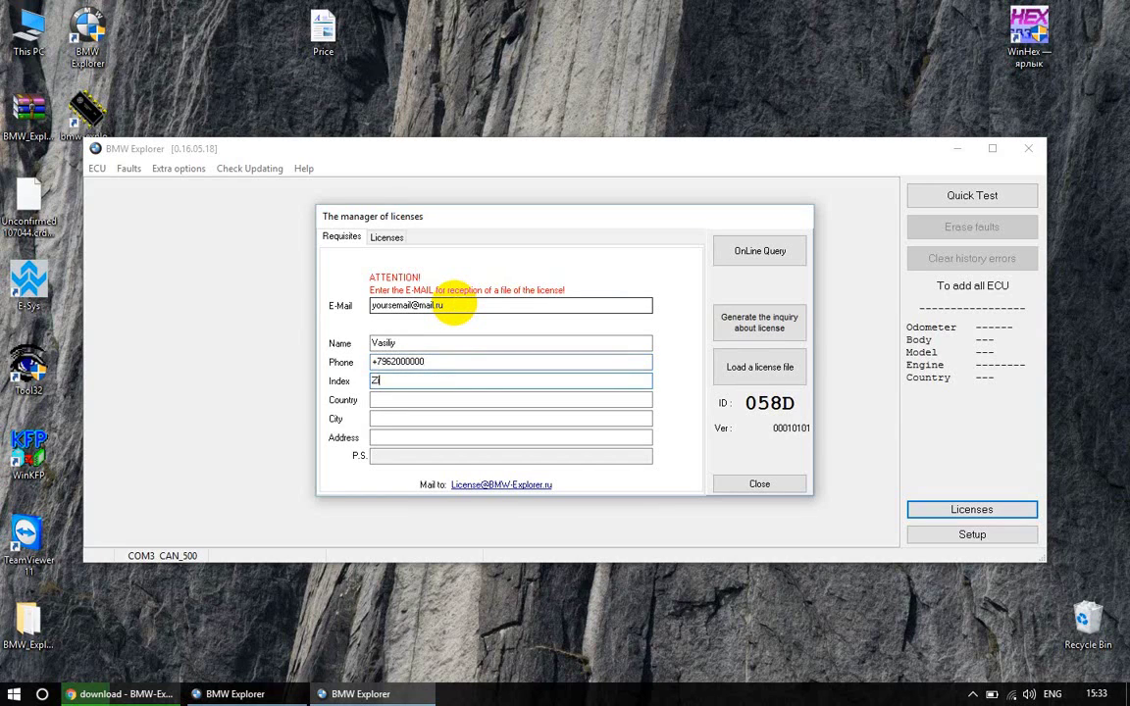
type("p1234")
key("Tab")
type("Russia")
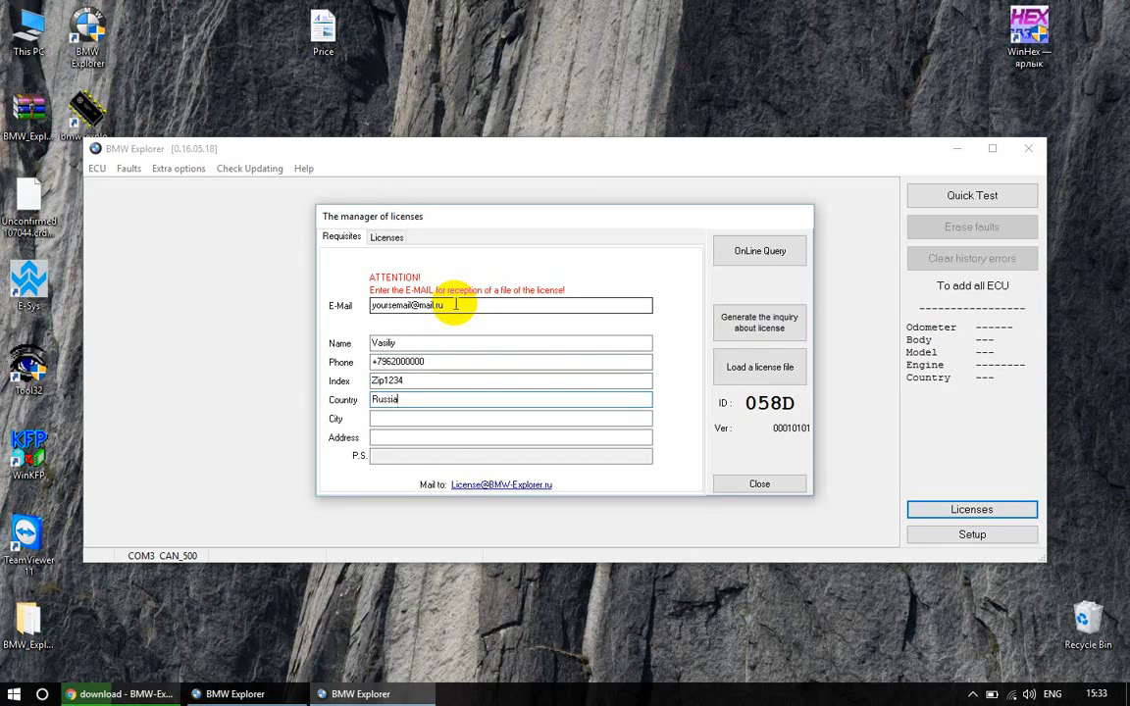
key("Tab")
type("S")
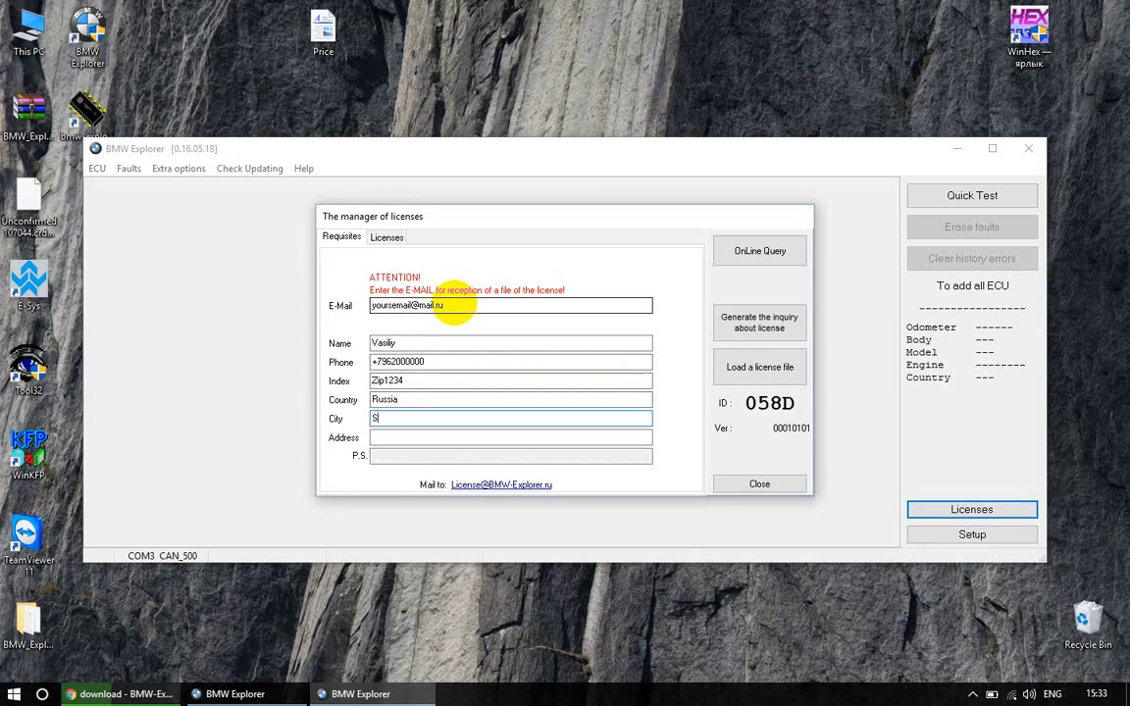
type("tavropol")
key("Tab")
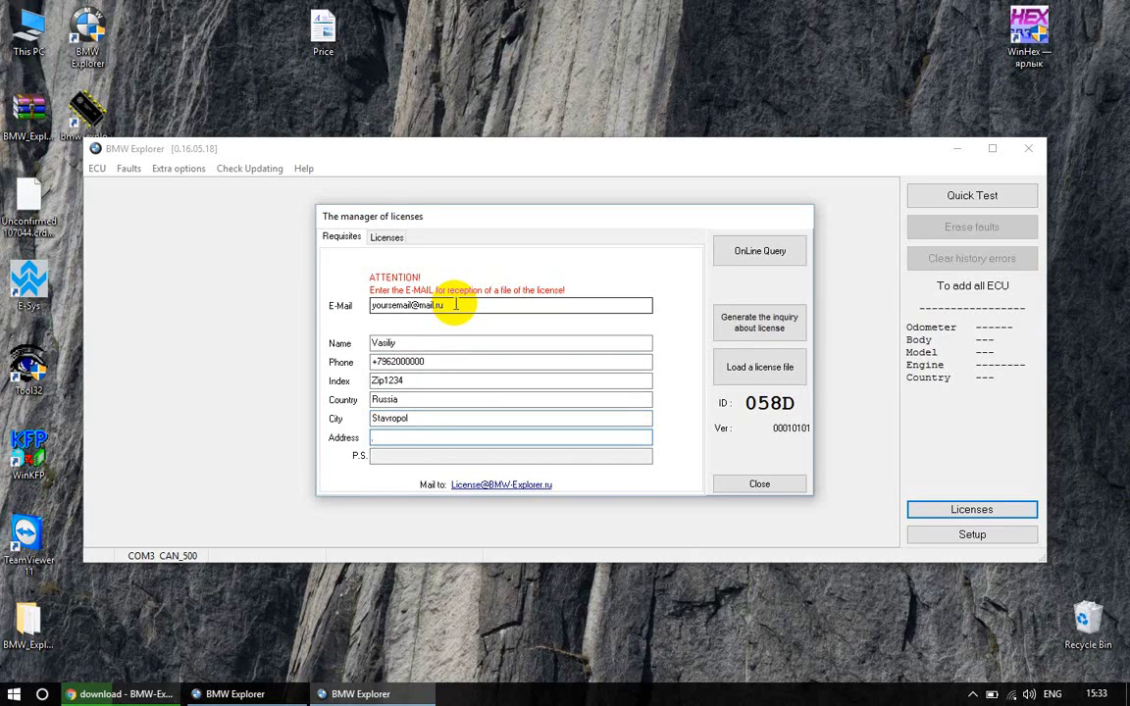
type("Linina0")
key("BackSpace")
type("0")
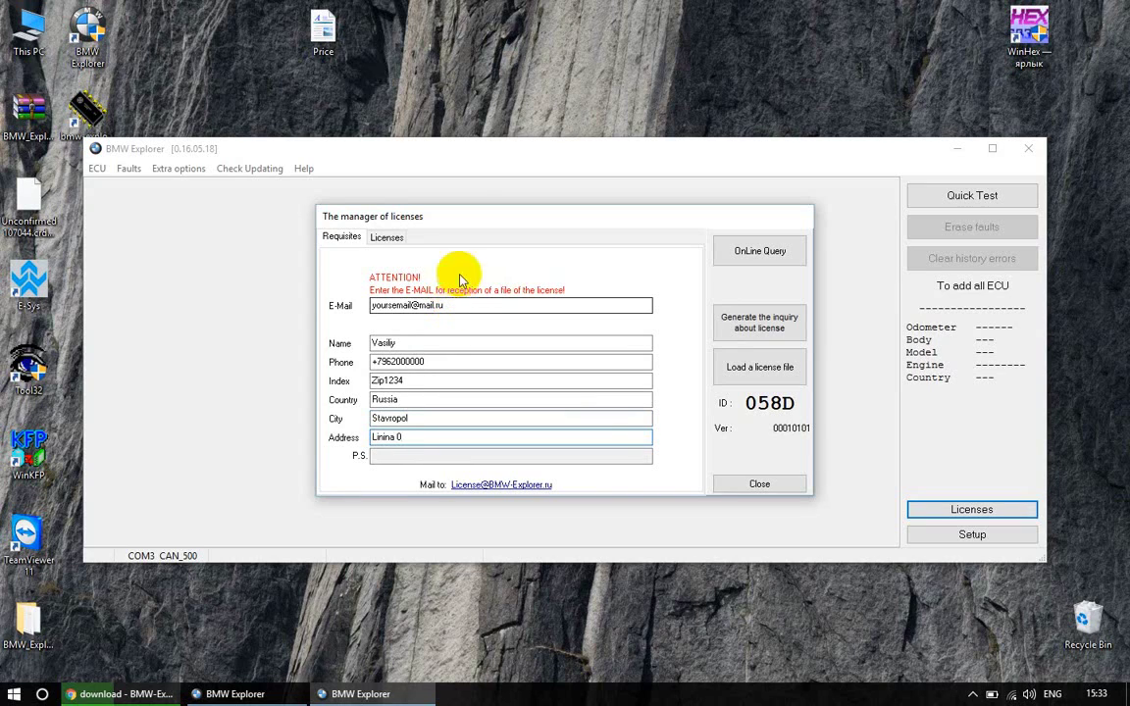
Activate the Coding, Key programming and Correction of mileage licenses via OnLine Query, then close the license manager
left_click(387, 241)
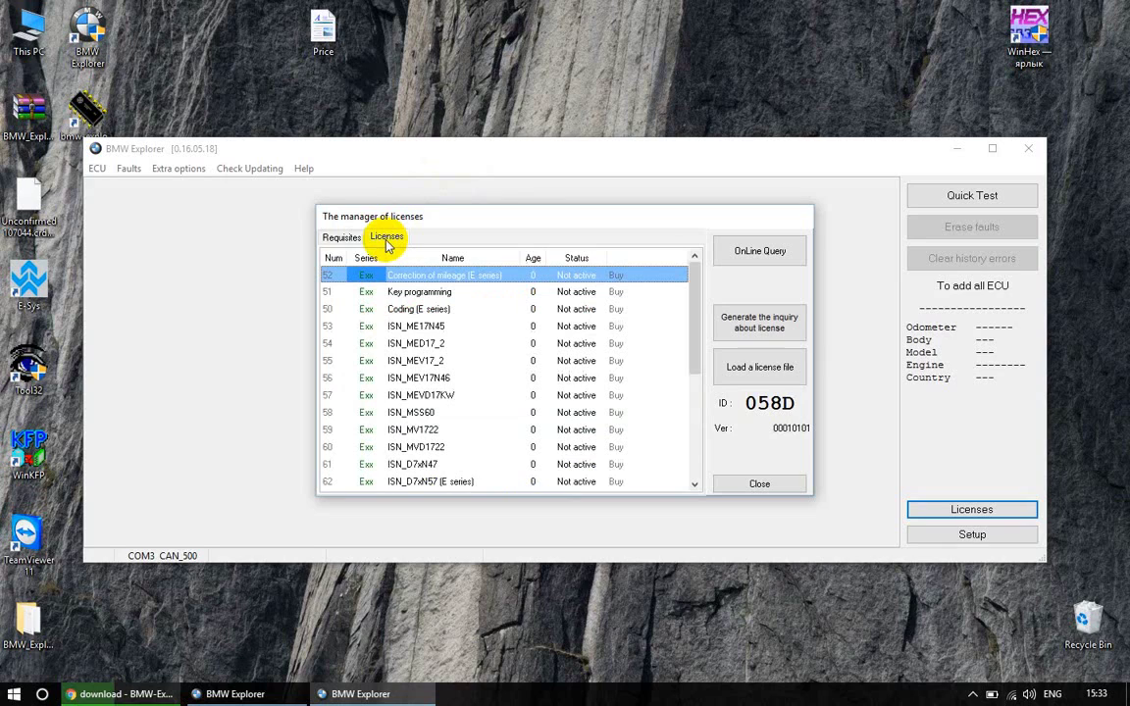
left_click(758, 253)
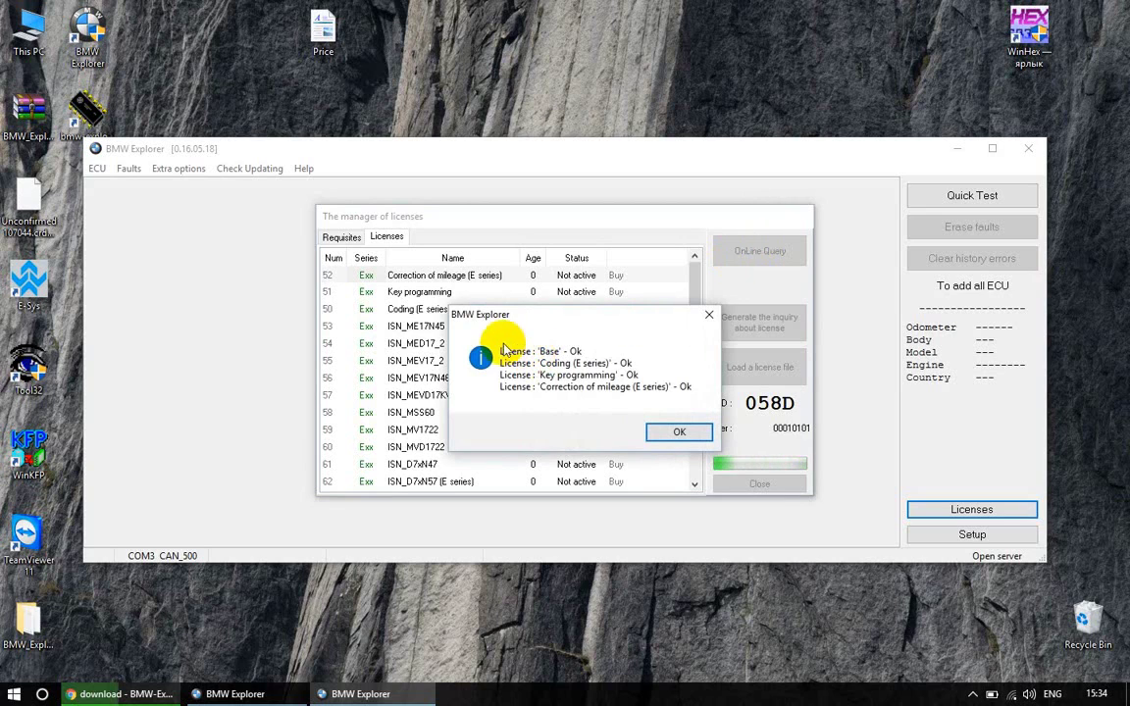
left_click(669, 435)
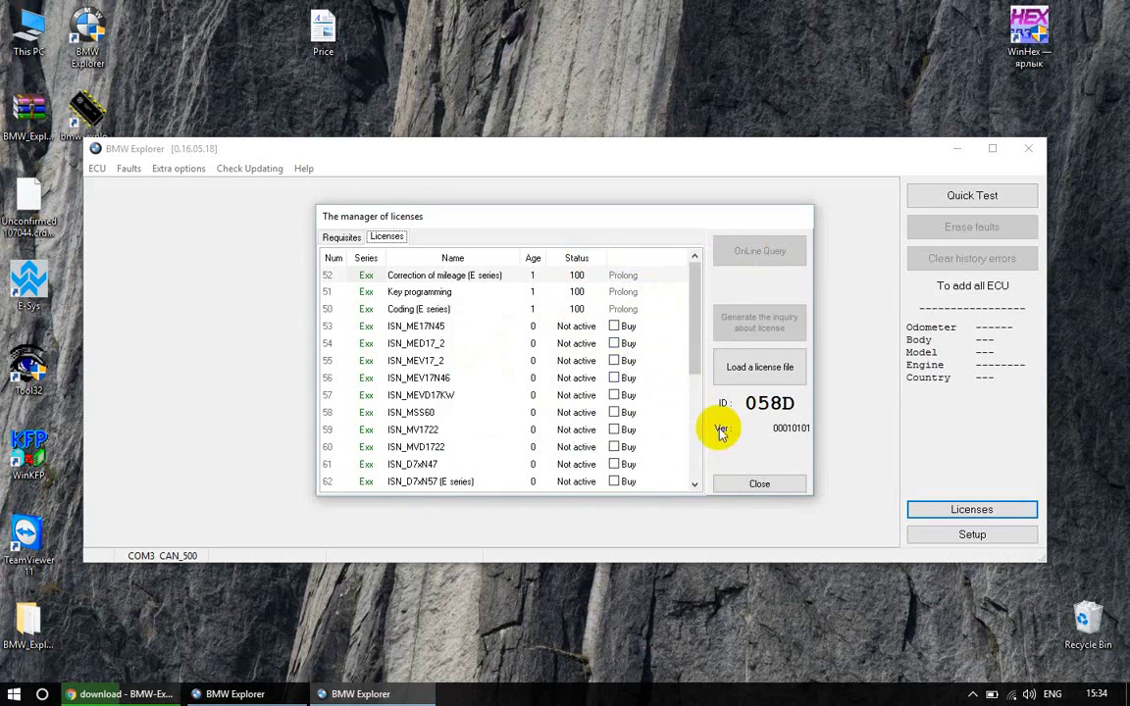
left_click(757, 488)
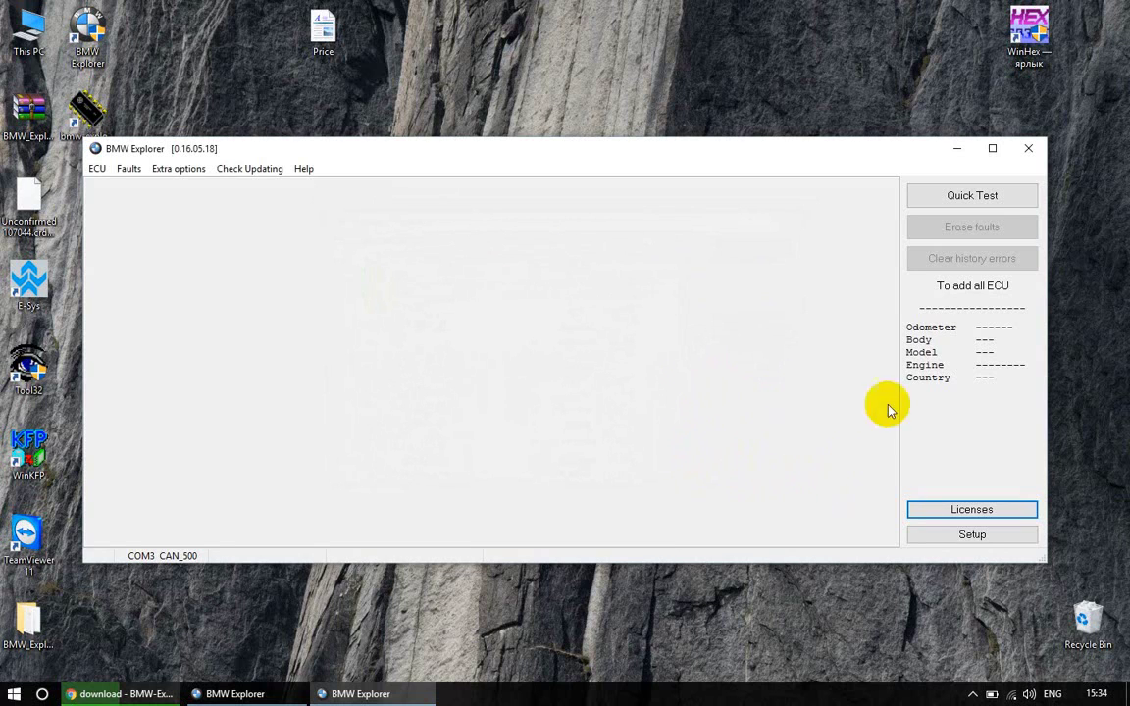
left_click(970, 689)
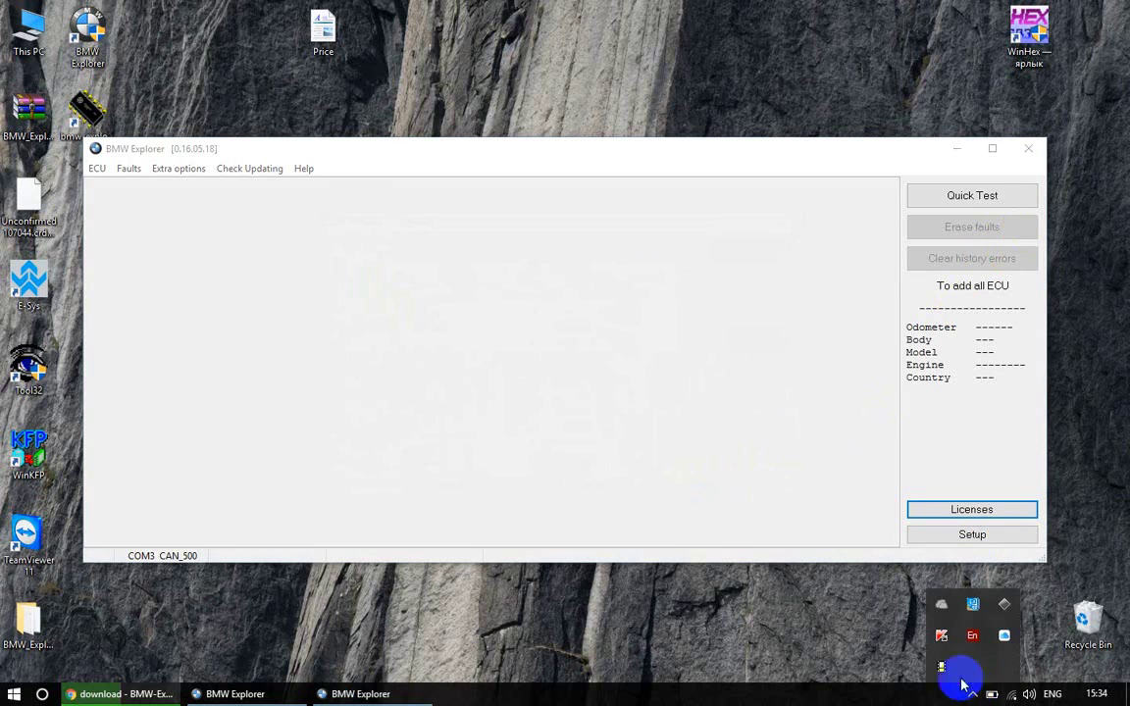